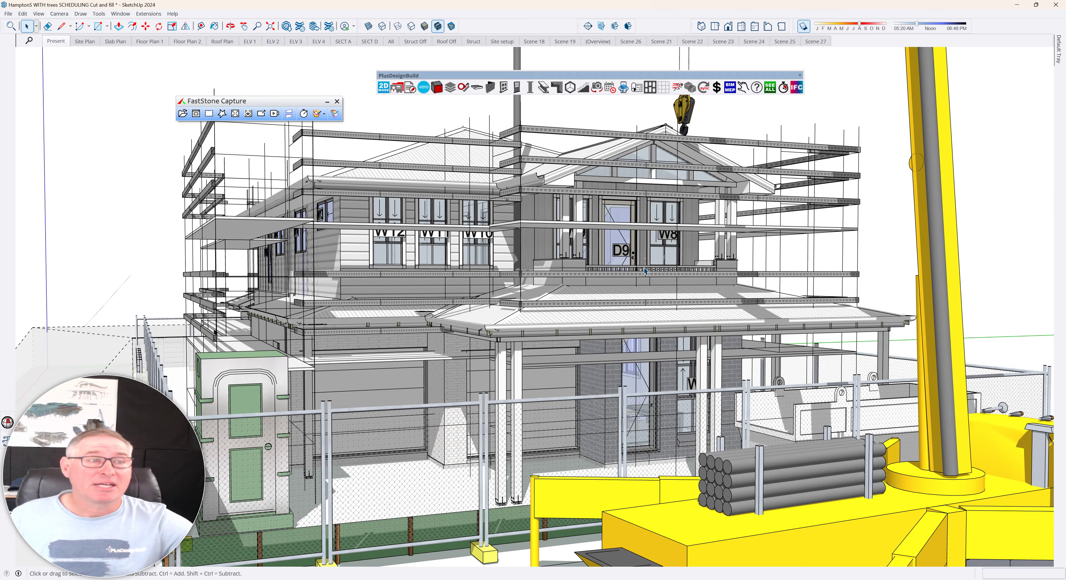
Orbit the model to an overhead view of the construction site with scaffolding and cranes.
middle_click_drag(664, 261, 476, 200)
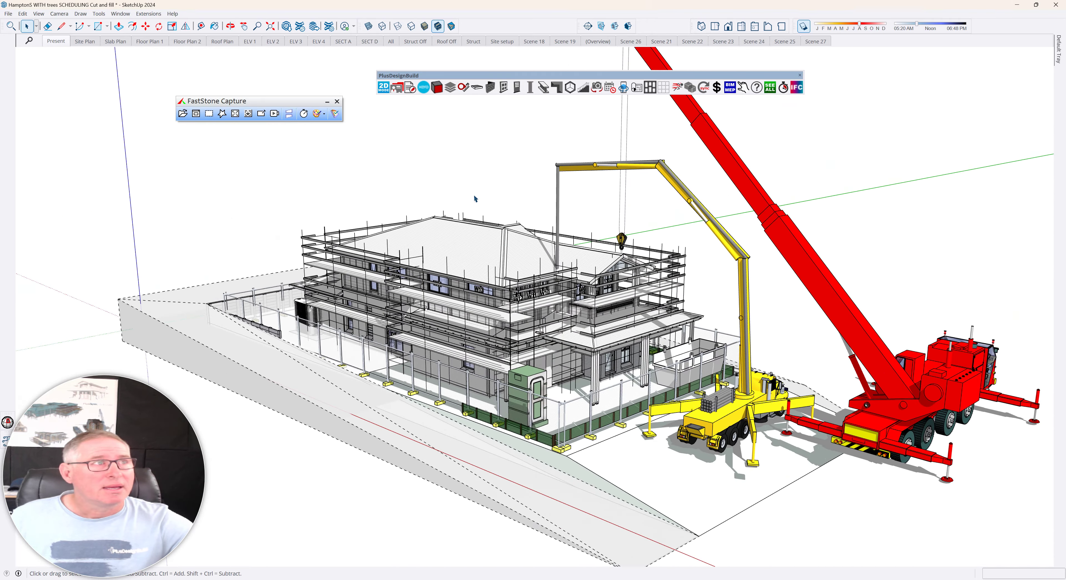
Generate the takeoff report and review the $271,430.37 total, briefly filtering to unestimated items.
left_click(412, 89)
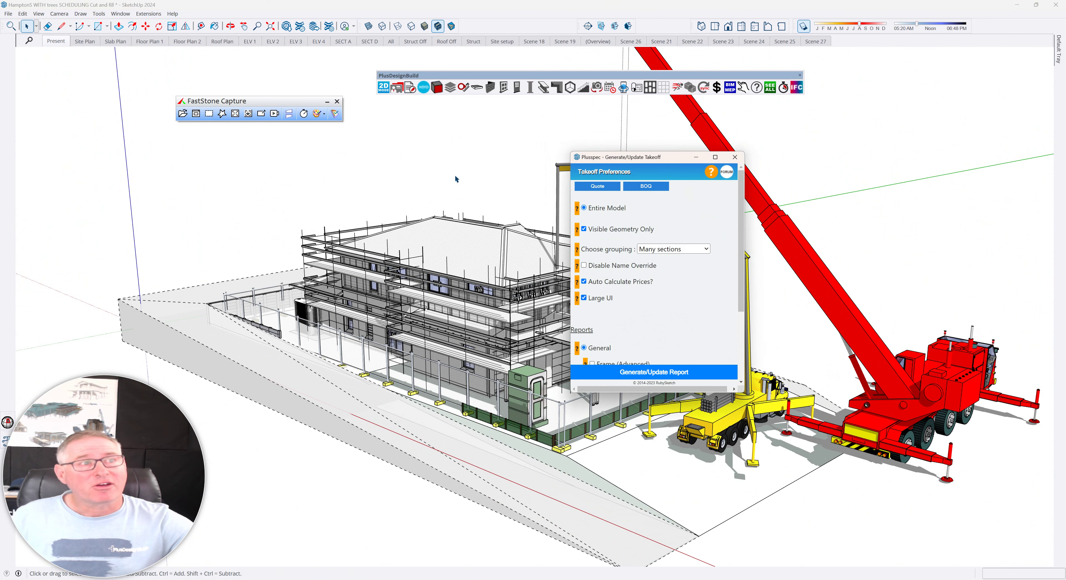
left_click(634, 372)
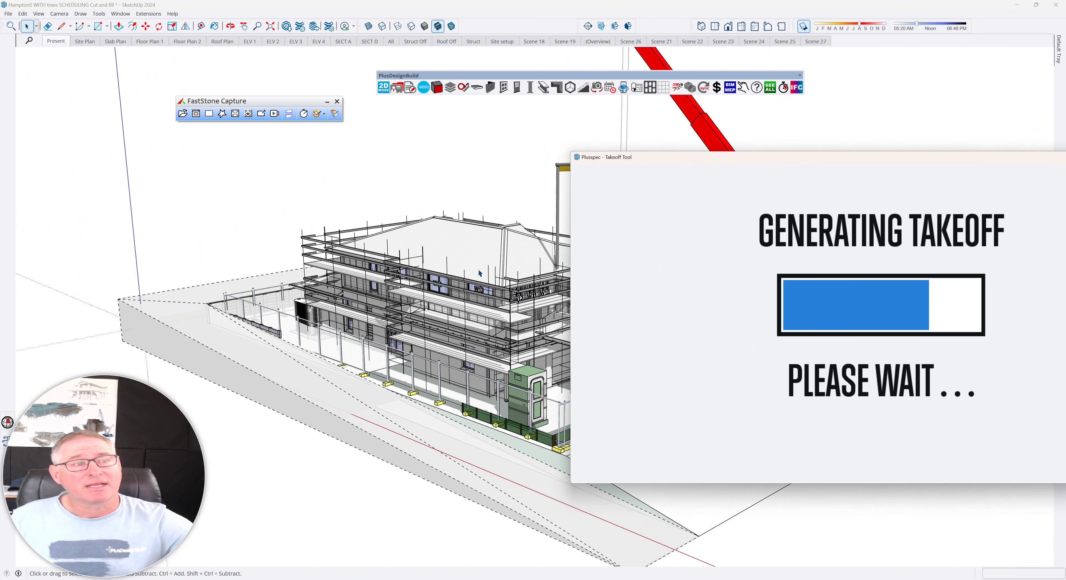
left_click_drag(766, 159, 500, 148)
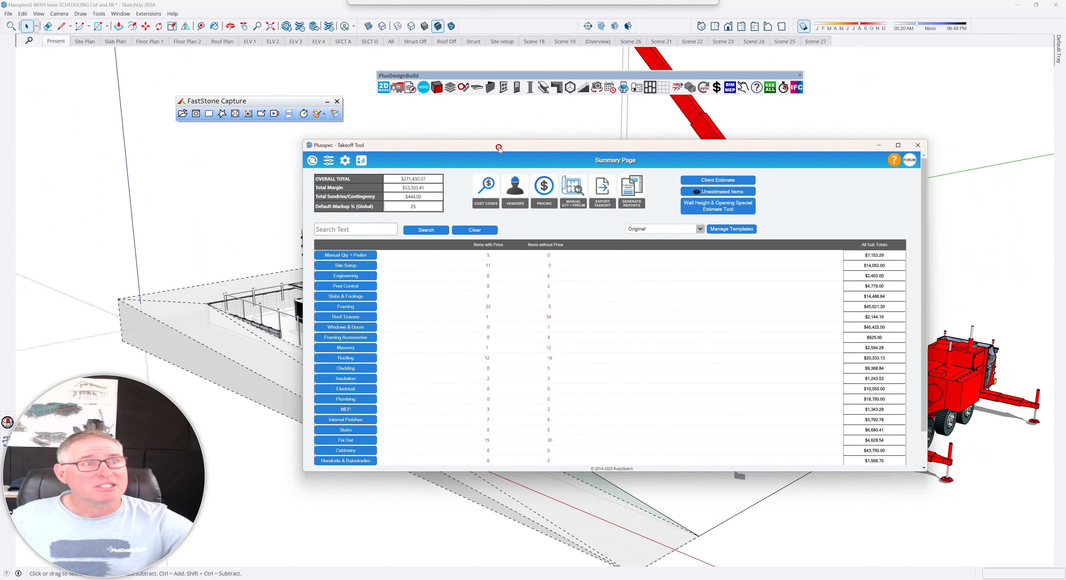
left_click(723, 192)
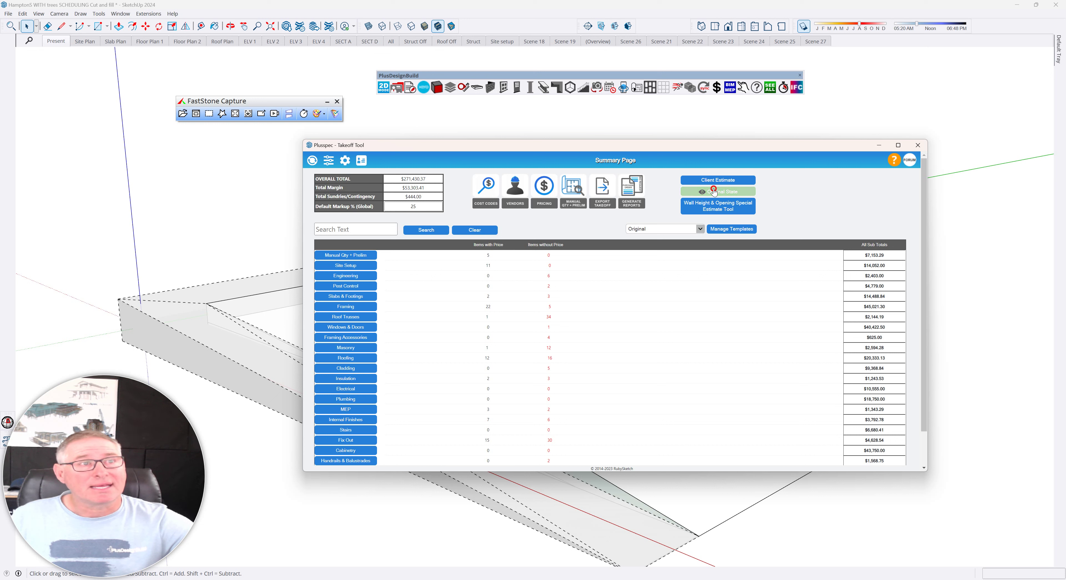
left_click(723, 192)
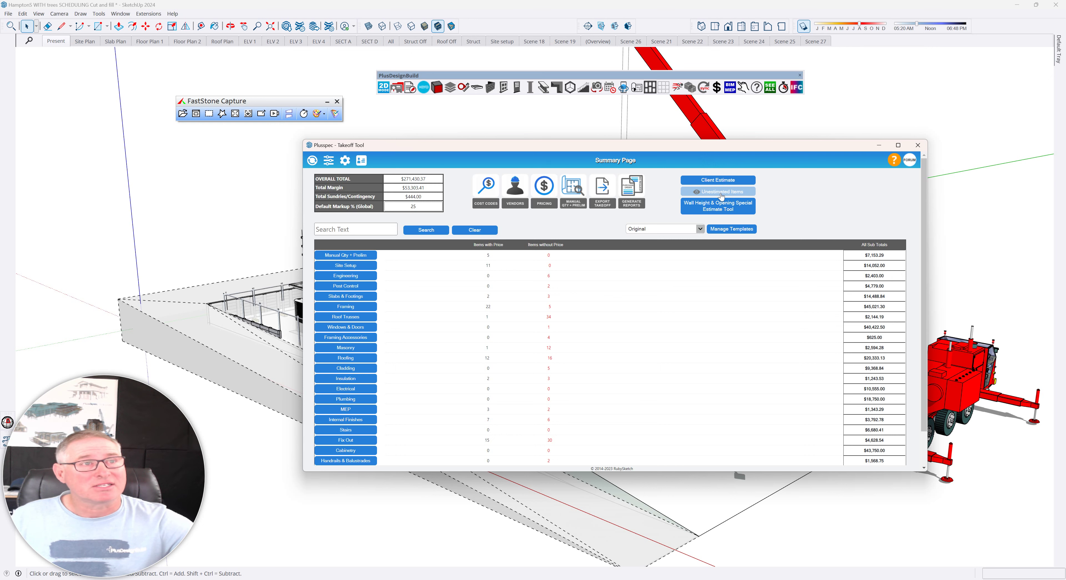
left_click_drag(685, 148, 668, 423)
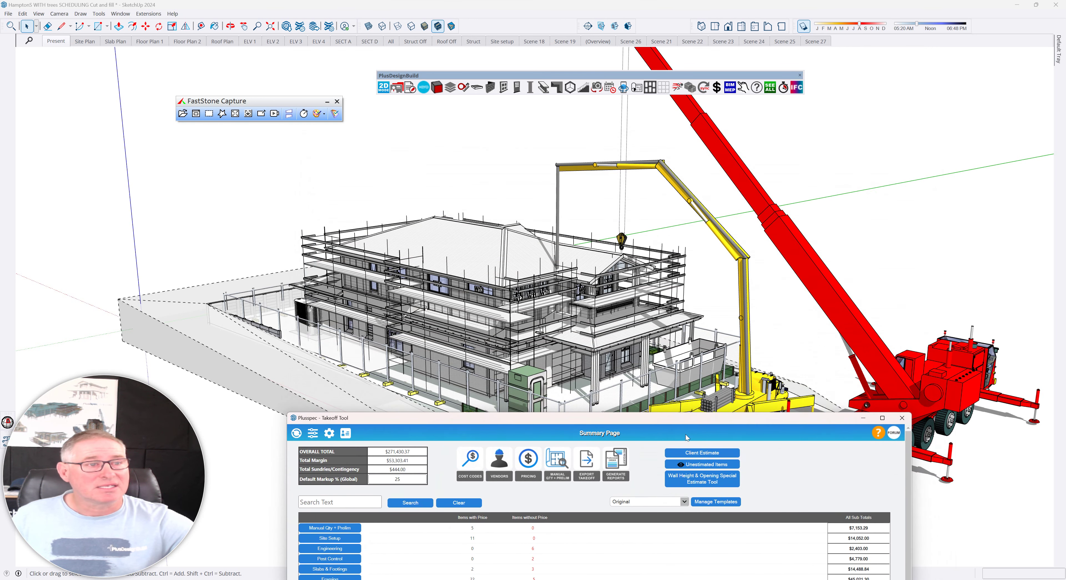
Show only the unpriced items and orbit the view across the terrain.
left_click(708, 466)
middle_click_drag(630, 315, 600, 269)
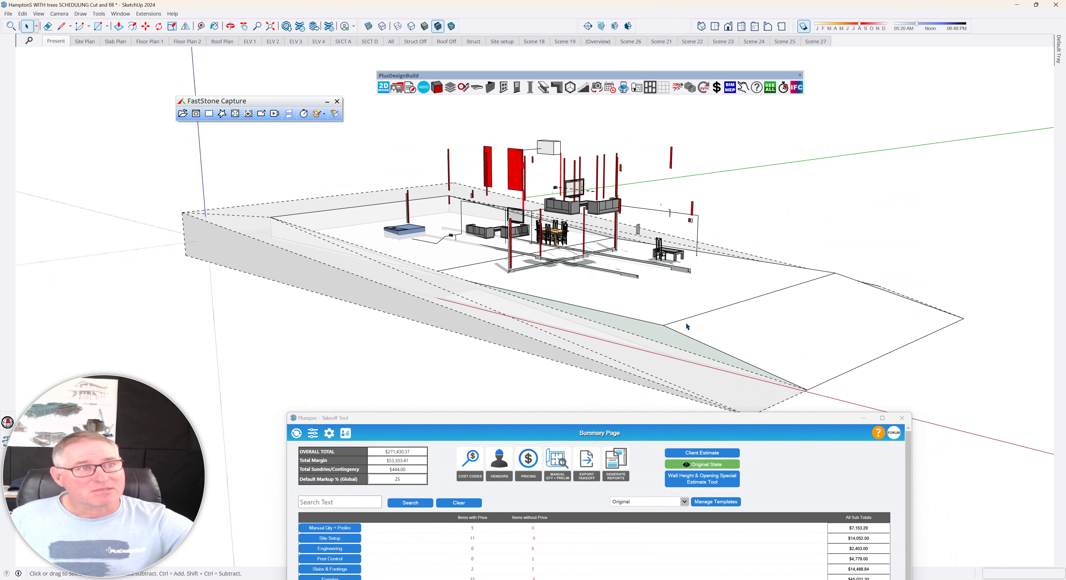
scroll(510, 217, "up", 3)
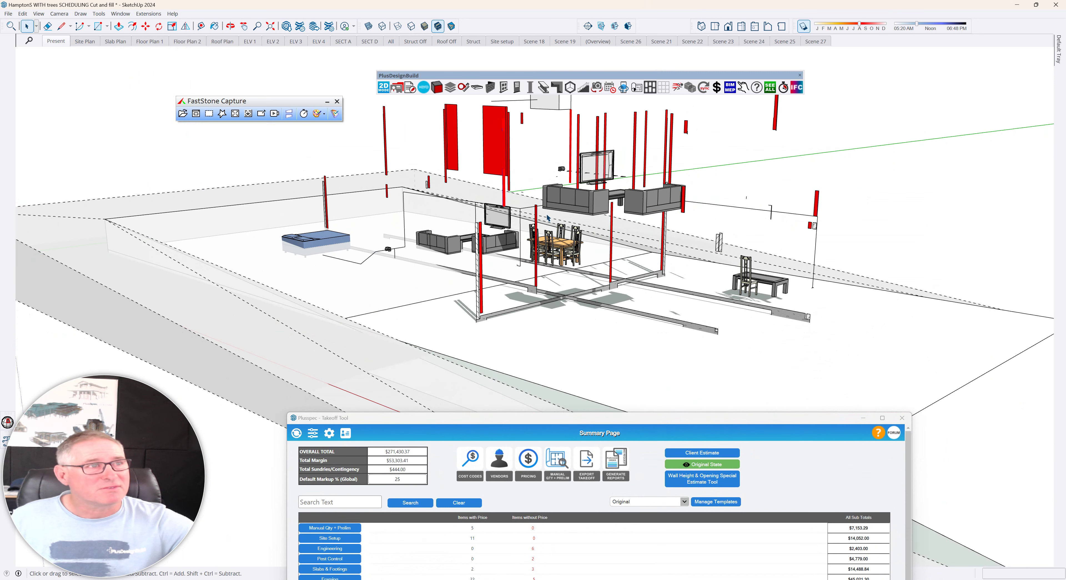
scroll(535, 225, "down", 2)
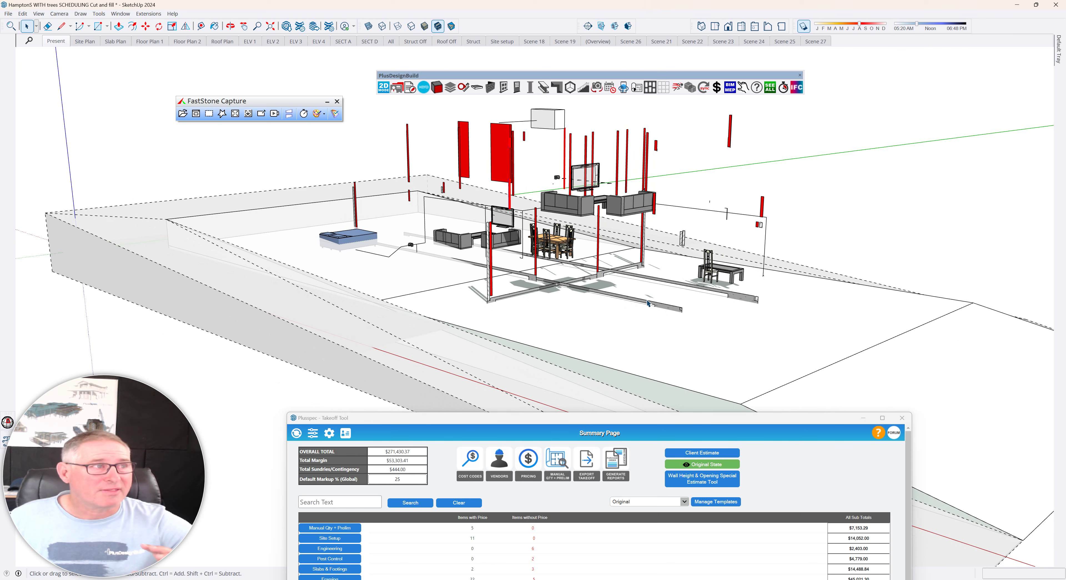
mouse_move(648, 300)
middle_mouse_down()
mouse_move(564, 264)
mouse_move(596, 274)
middle_mouse_up()
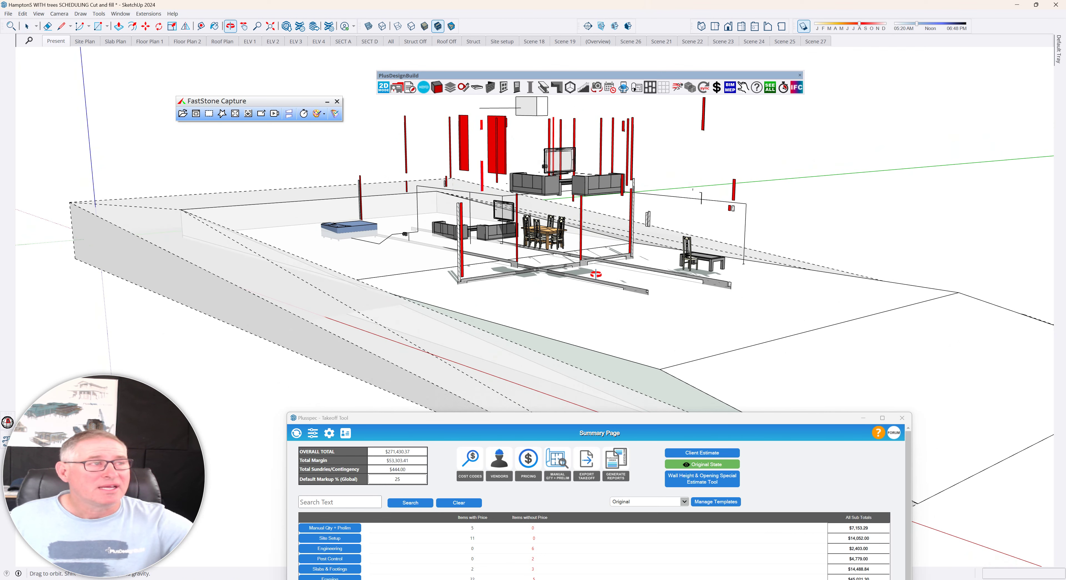
Edit the terrain group with the rest of the model hidden and select the recess volume.
left_click(306, 224)
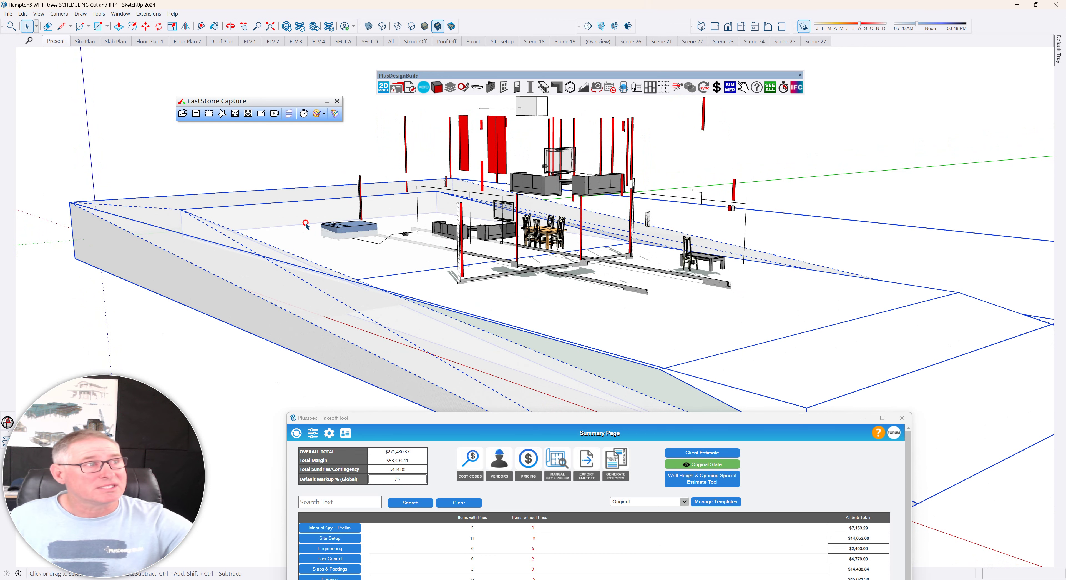
double_click(306, 225)
key("h")
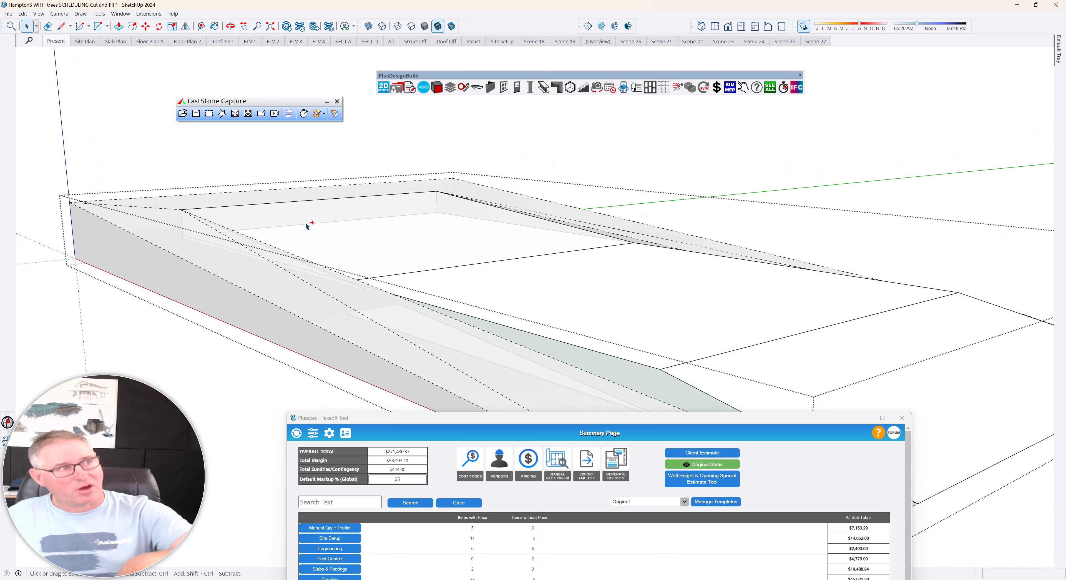
mouse_move(333, 230)
middle_mouse_down()
mouse_move(364, 272)
mouse_move(386, 230)
mouse_move(355, 208)
middle_mouse_up()
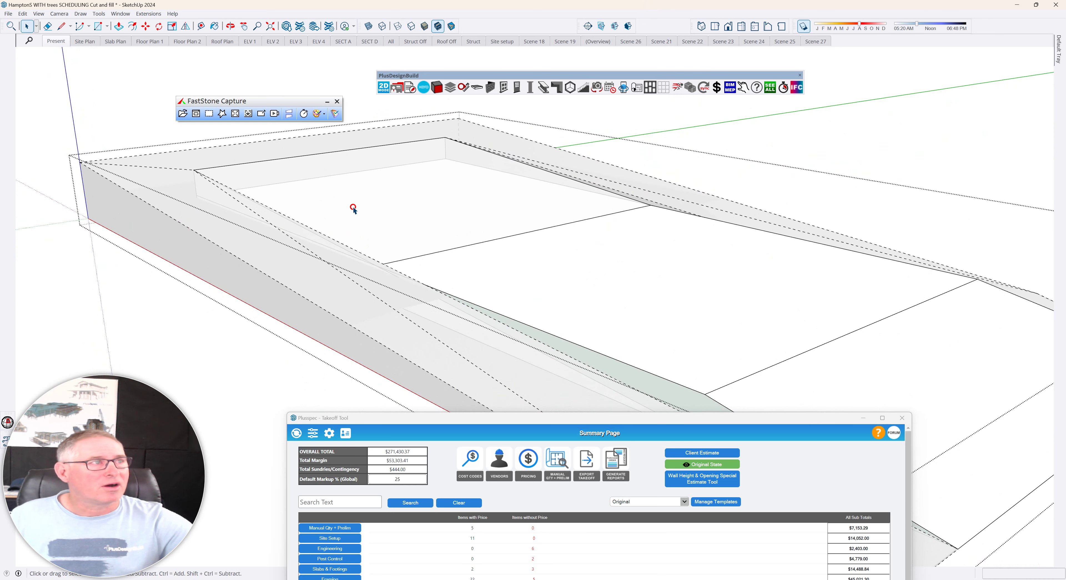
double_click(355, 210)
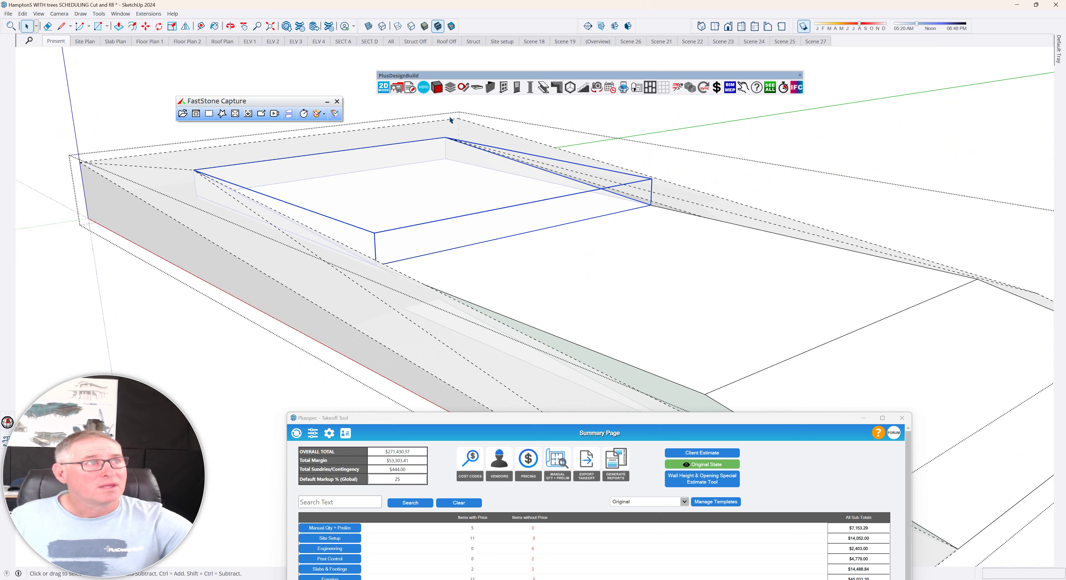
Filter products to Cubic, search 'fi', and pick Contaminated soil fill for the 138.25 m³ volume.
left_click(437, 87)
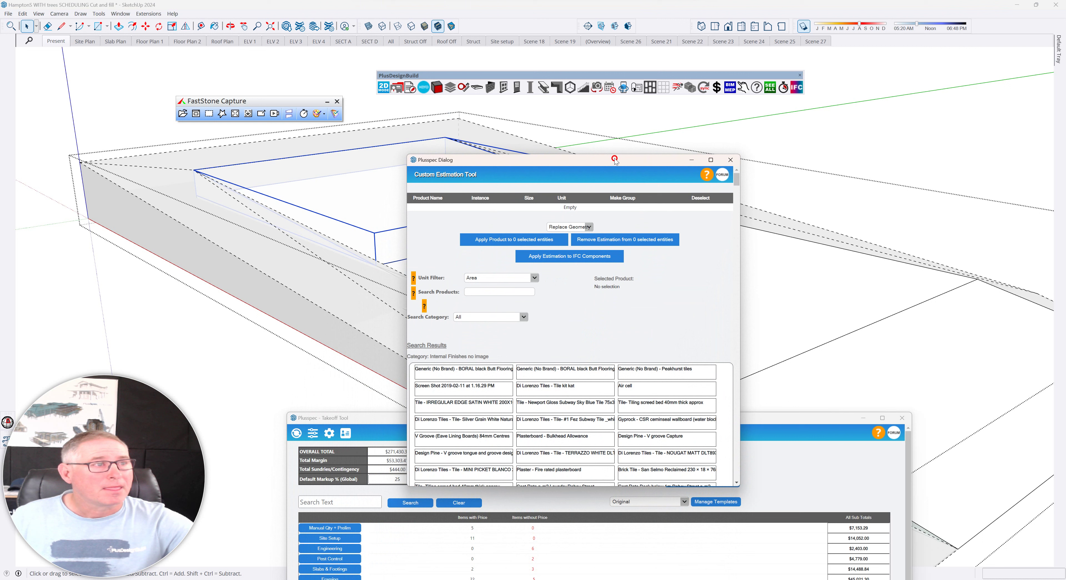
left_click(535, 277)
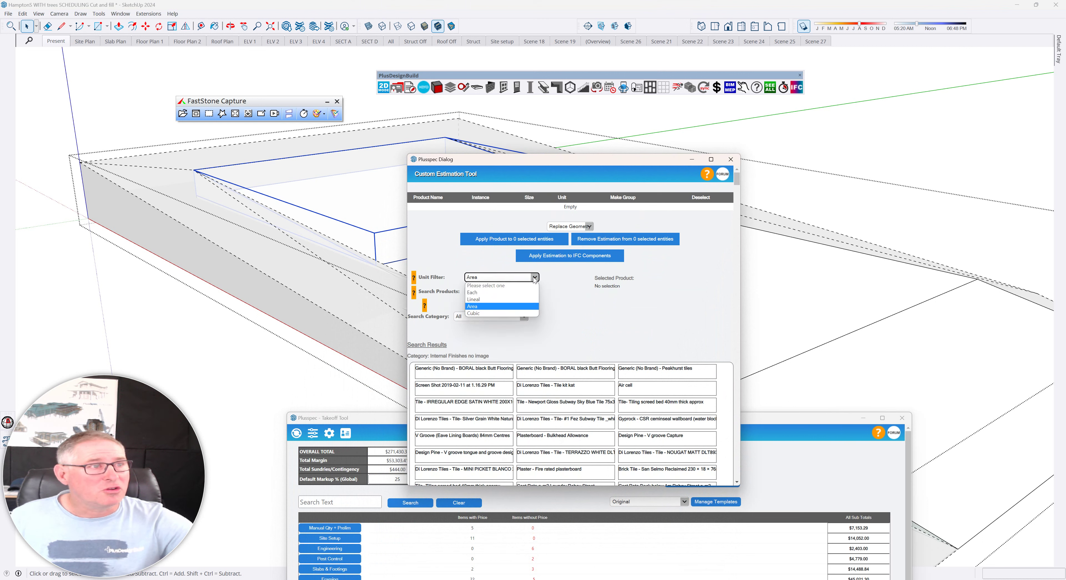
left_click(499, 316)
left_click(482, 291)
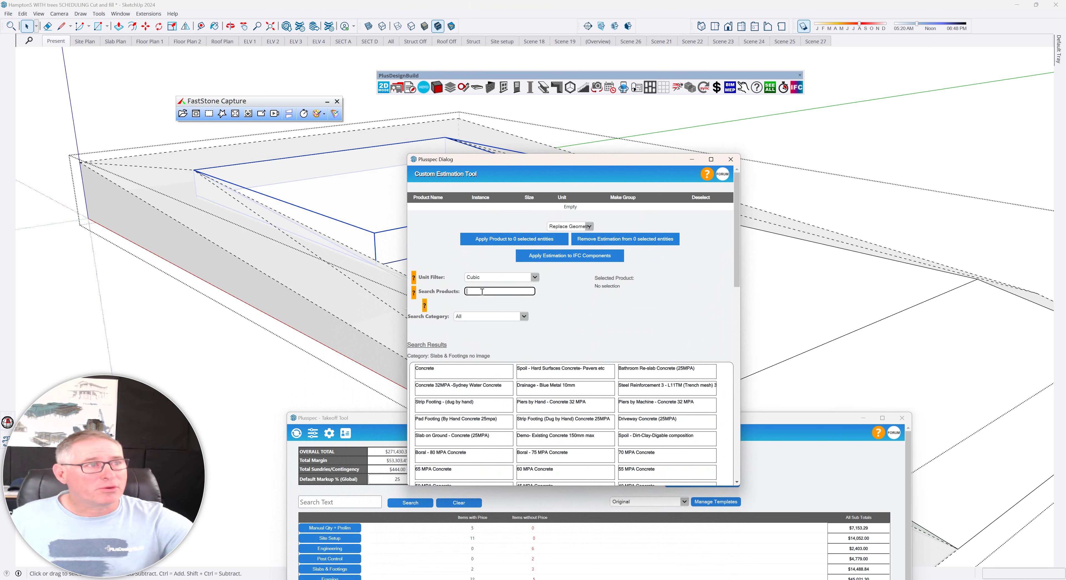
type("fill")
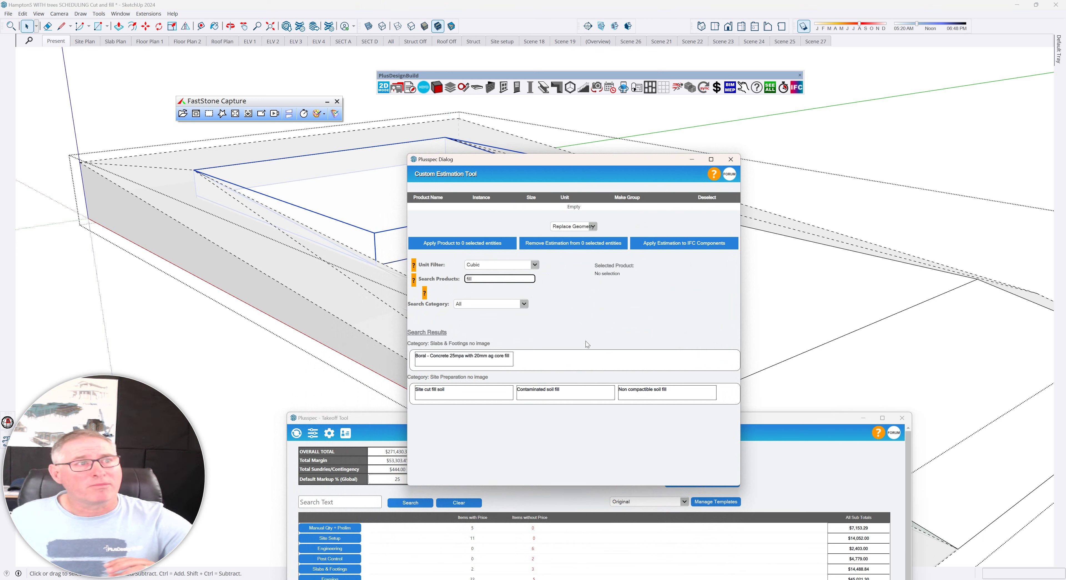
left_click(485, 388)
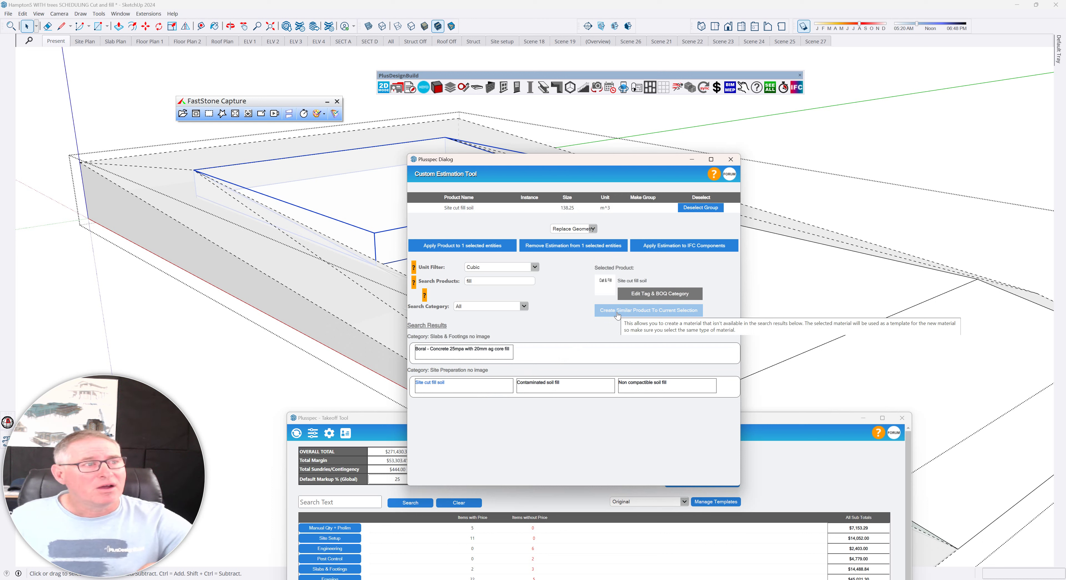
left_click(557, 385)
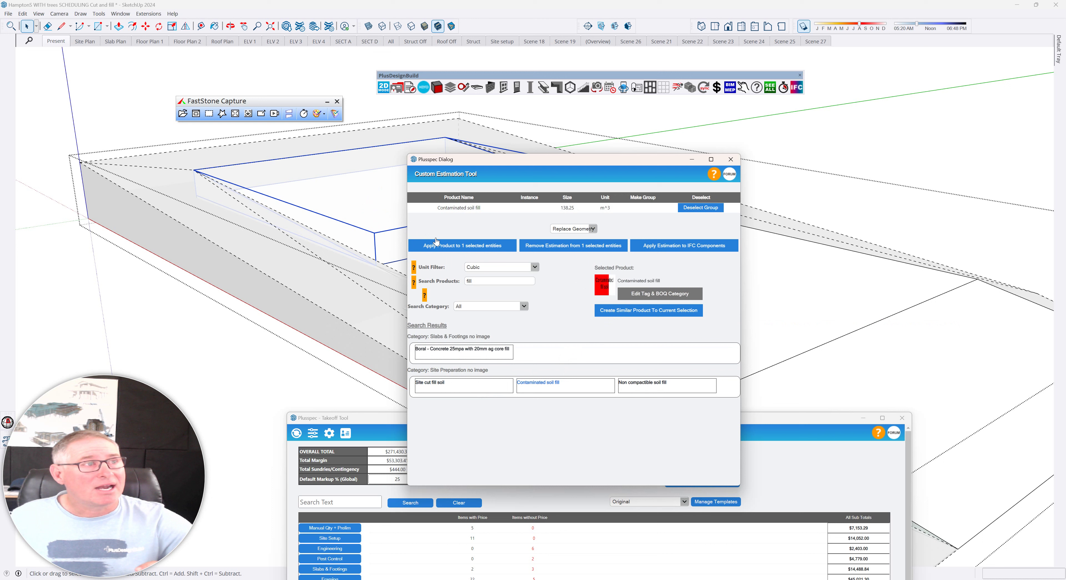
Apply Contaminated soil fill to the cut volume, then price the fill volume as Import Compactable Soil.
left_click(461, 247)
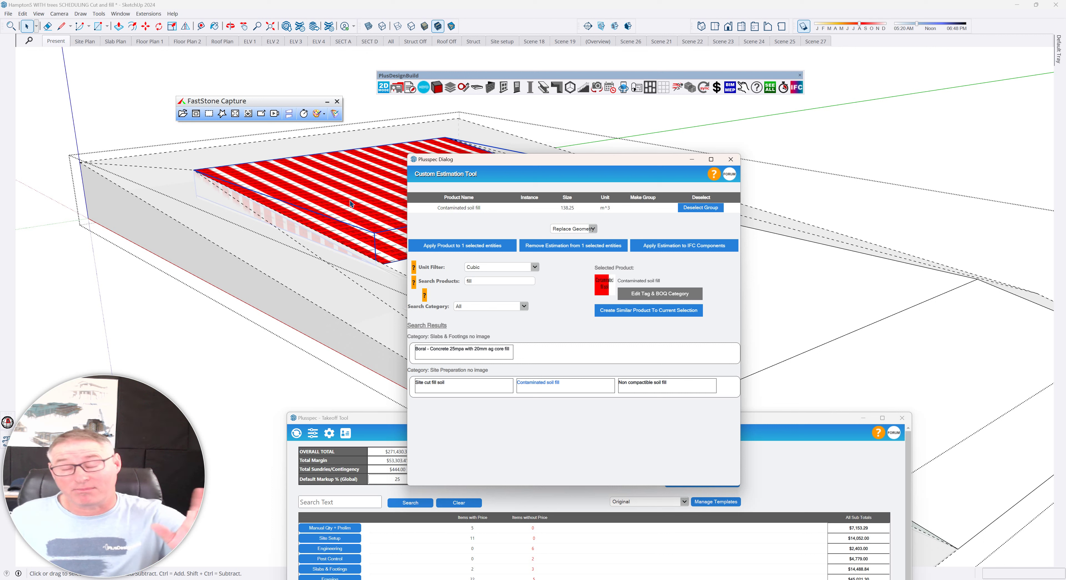
left_click(808, 354)
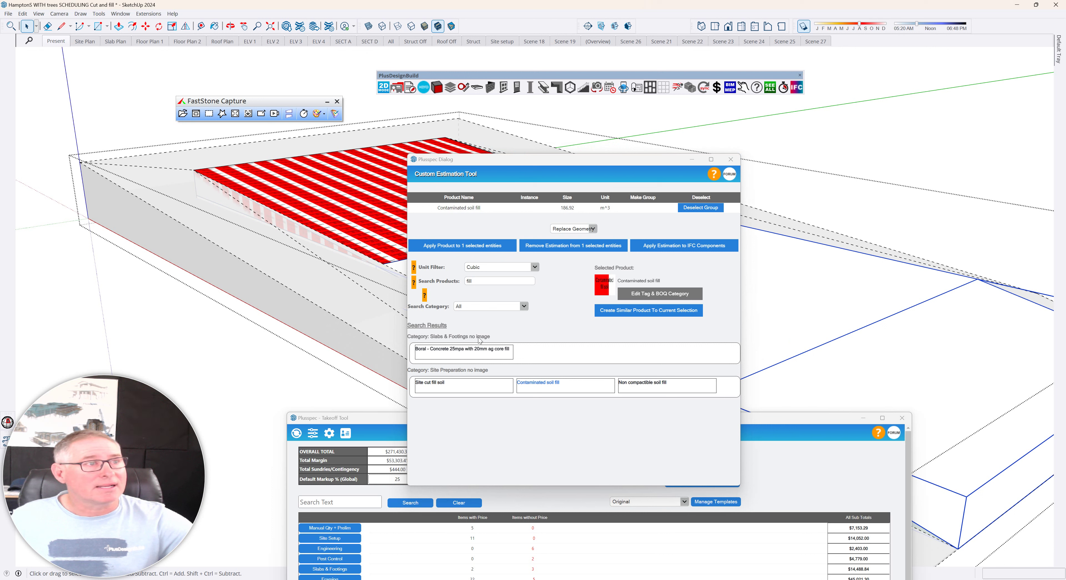
double_click(473, 282)
type("s")
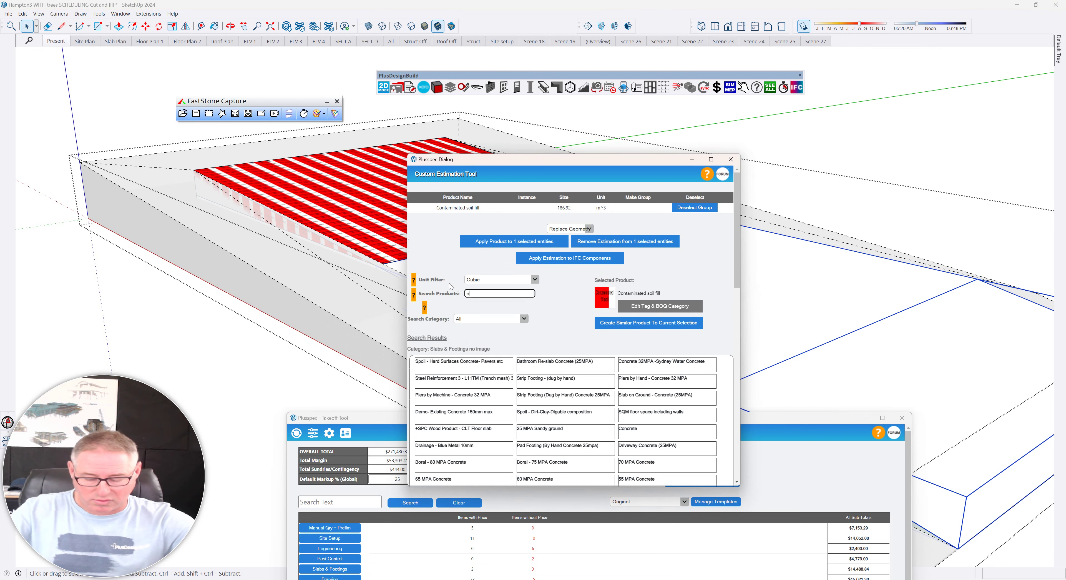
type("oil")
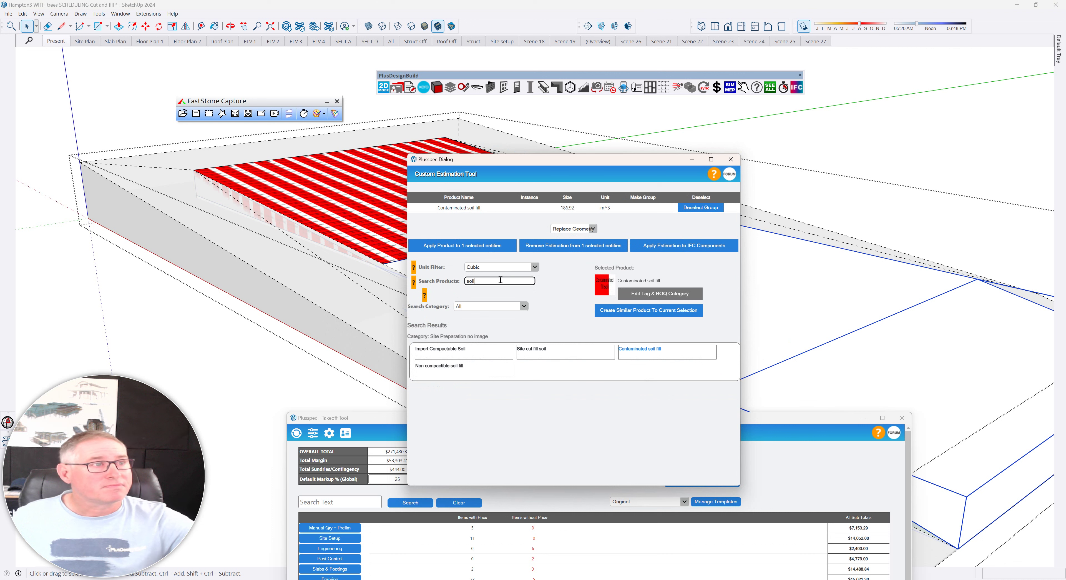
left_click(462, 353)
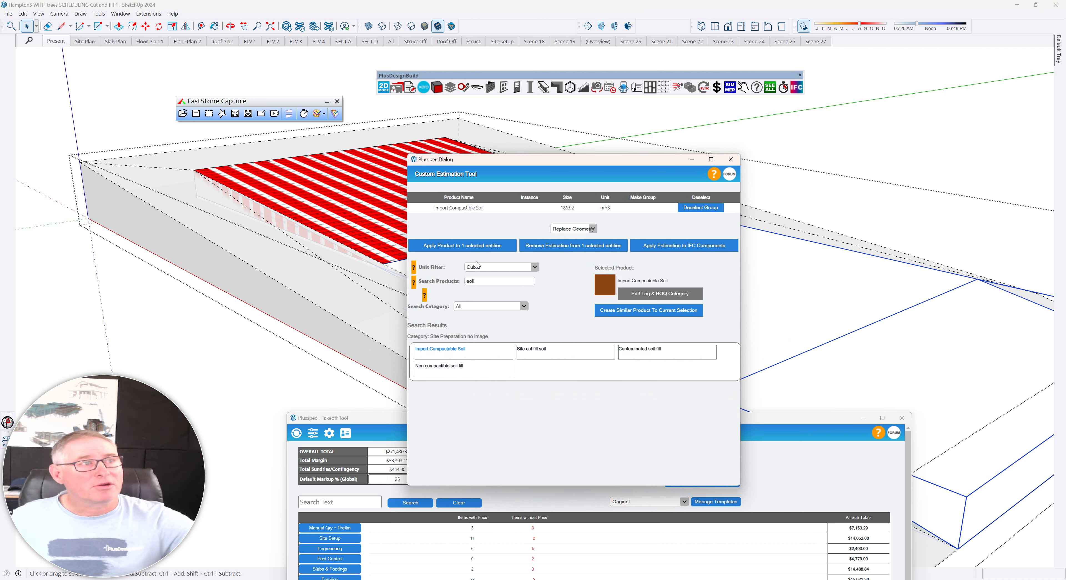
left_click(462, 245)
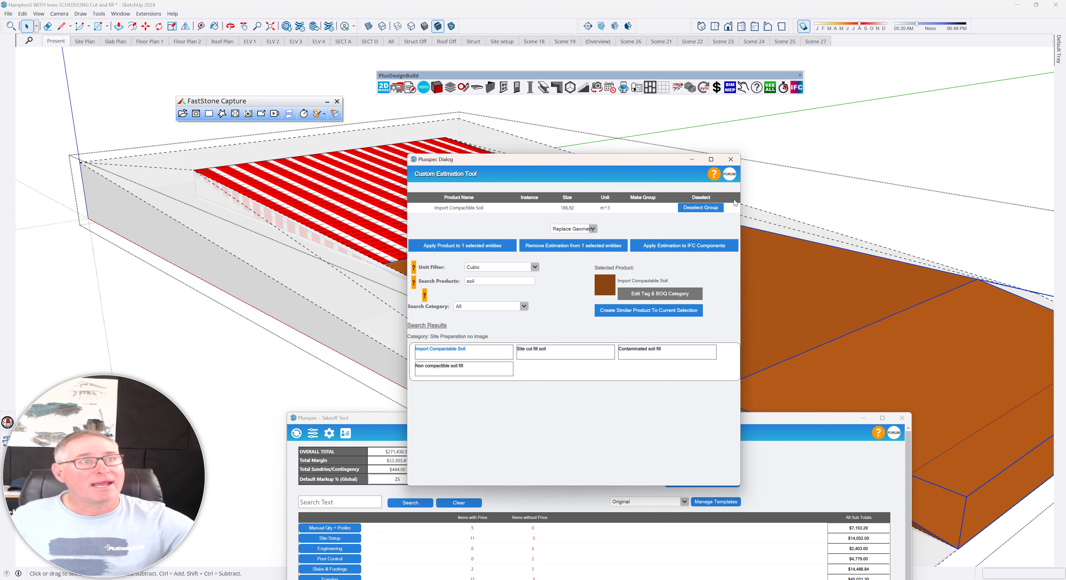
left_click(729, 161)
In a selection-only takeoff of the soil, price the 13_SITE_SETUP soil at $15 per m³.
right_click(713, 305)
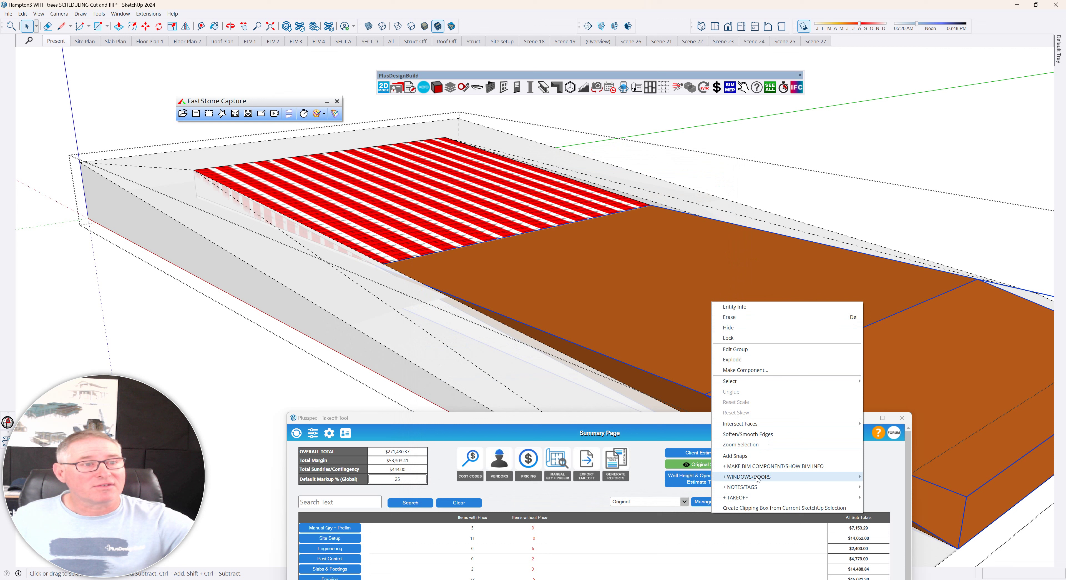
mouse_move(754, 499)
left_click(892, 508)
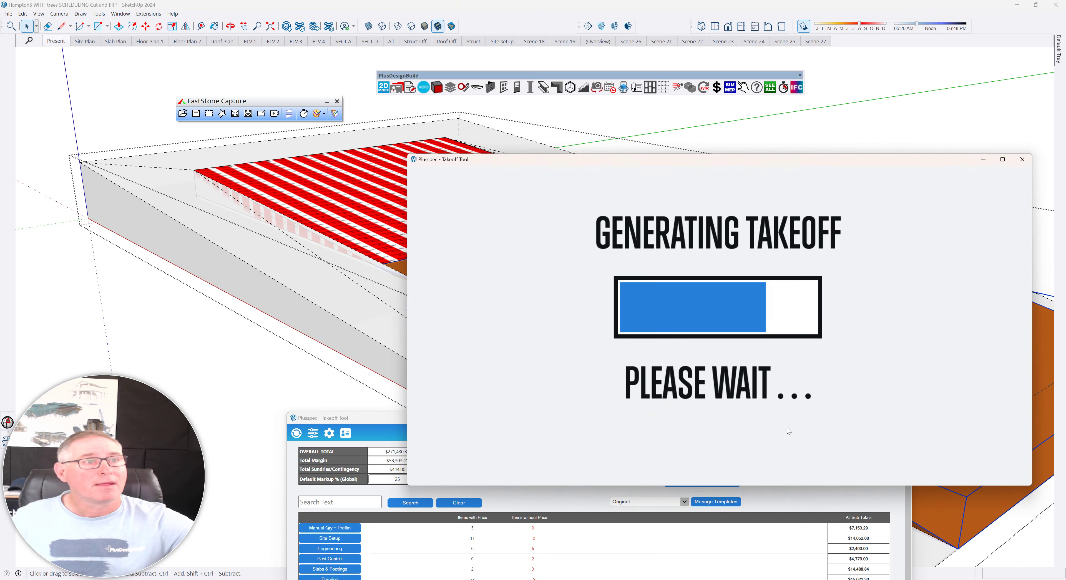
left_click(464, 280)
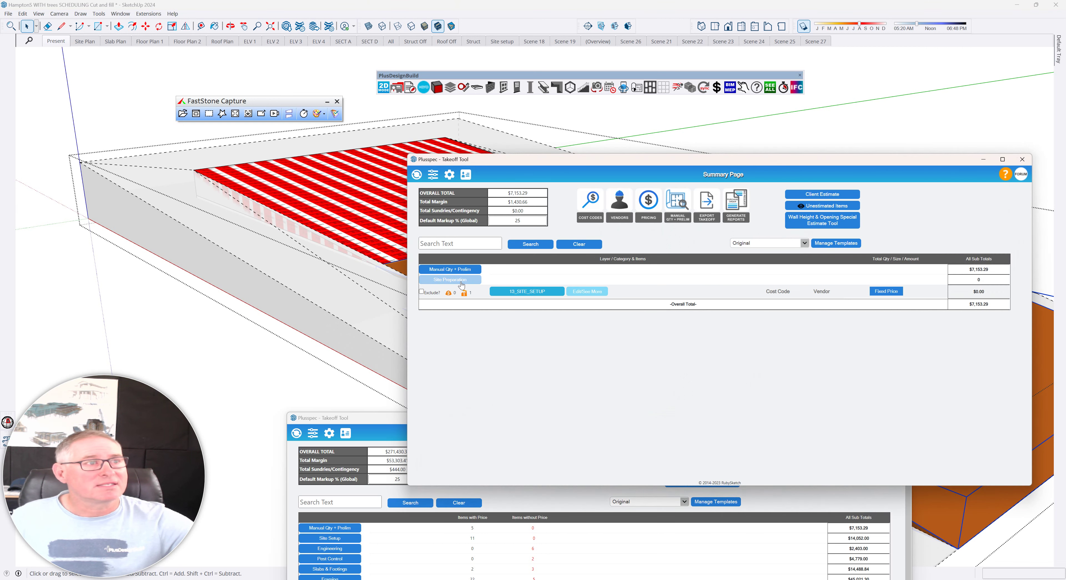
left_click(534, 292)
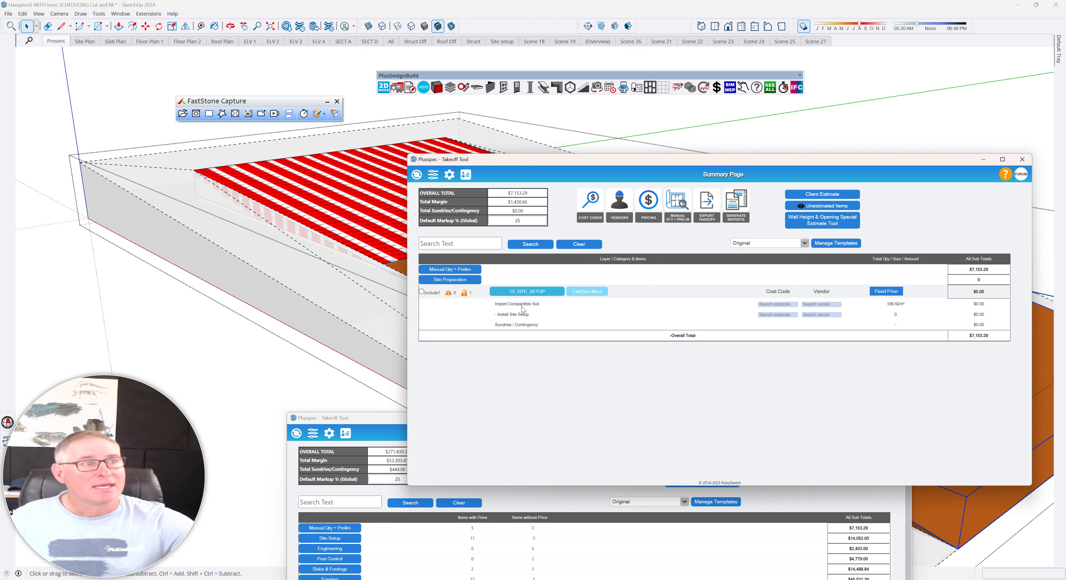
left_click(584, 292)
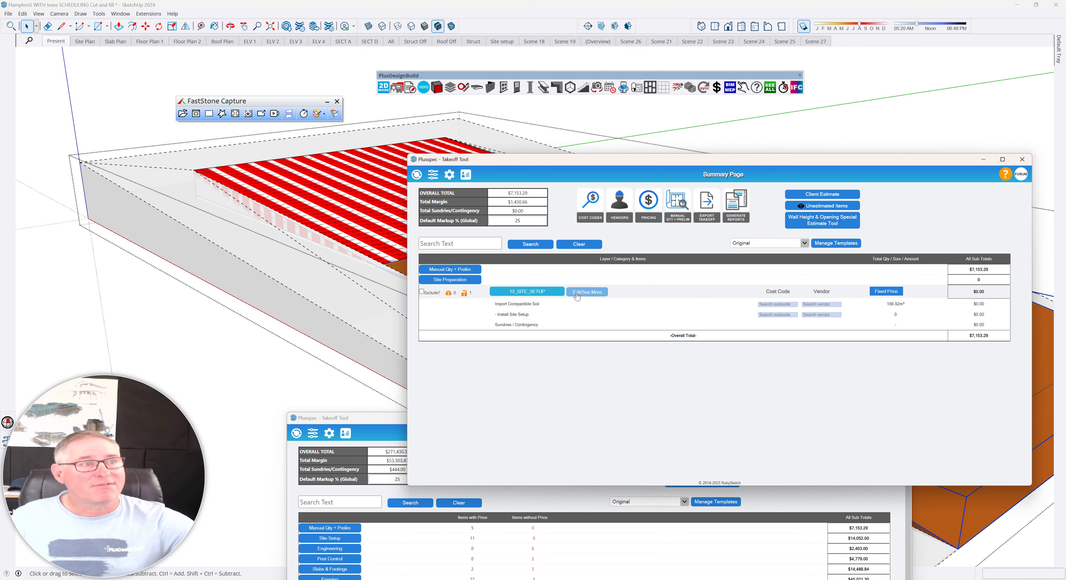
left_click(895, 233)
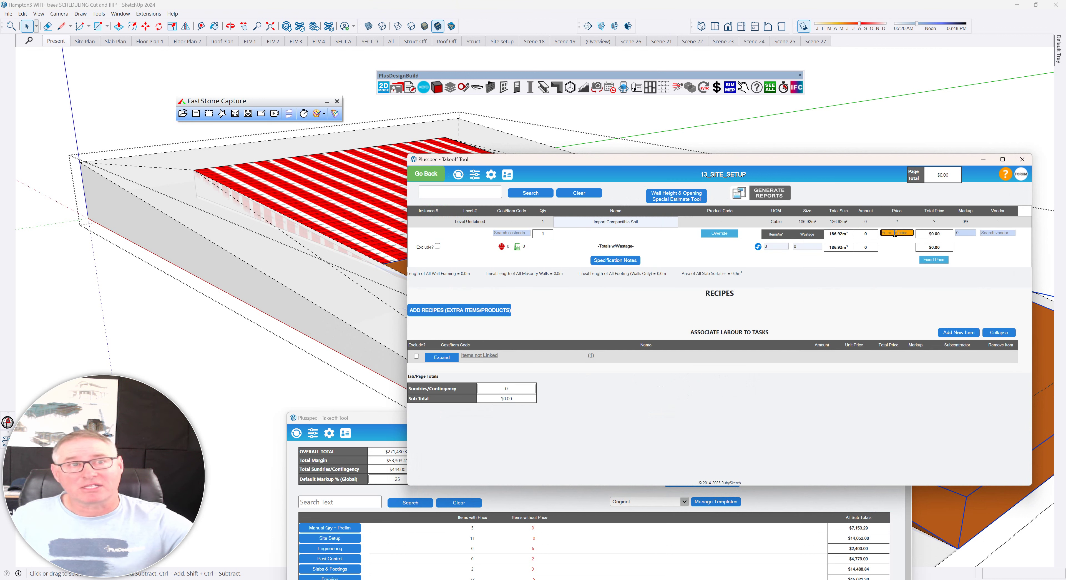
type("15")
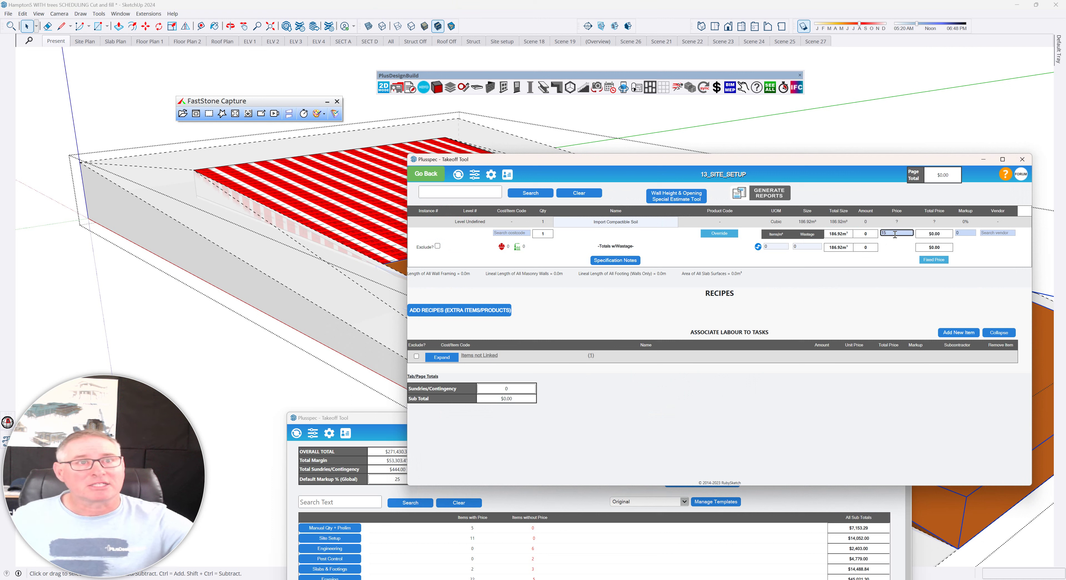
left_click(875, 260)
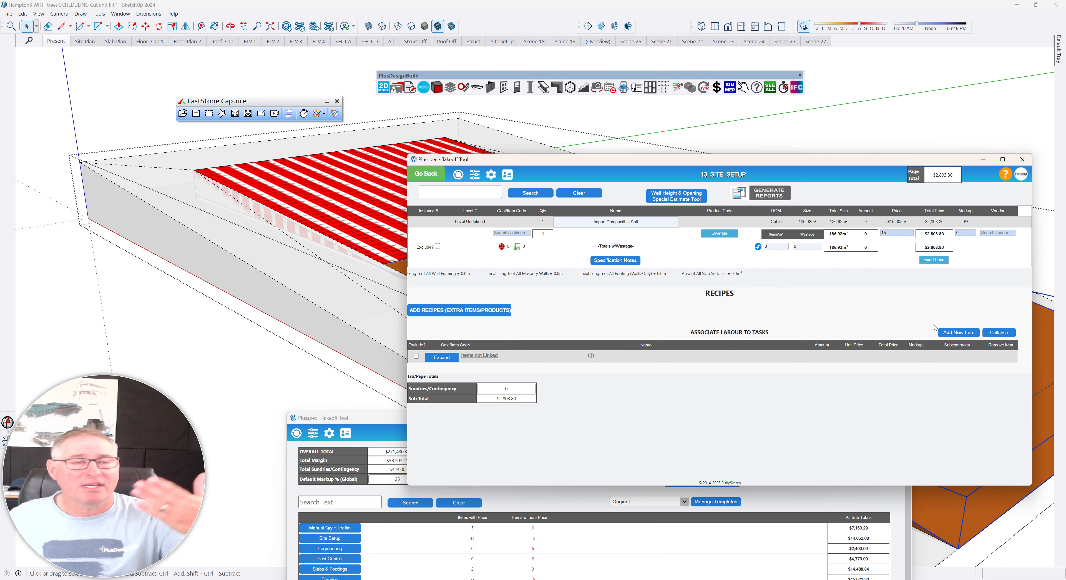
Add a Compact fill labour task linked to the 186.92 m³ soil, without associating similar items.
left_click(951, 333)
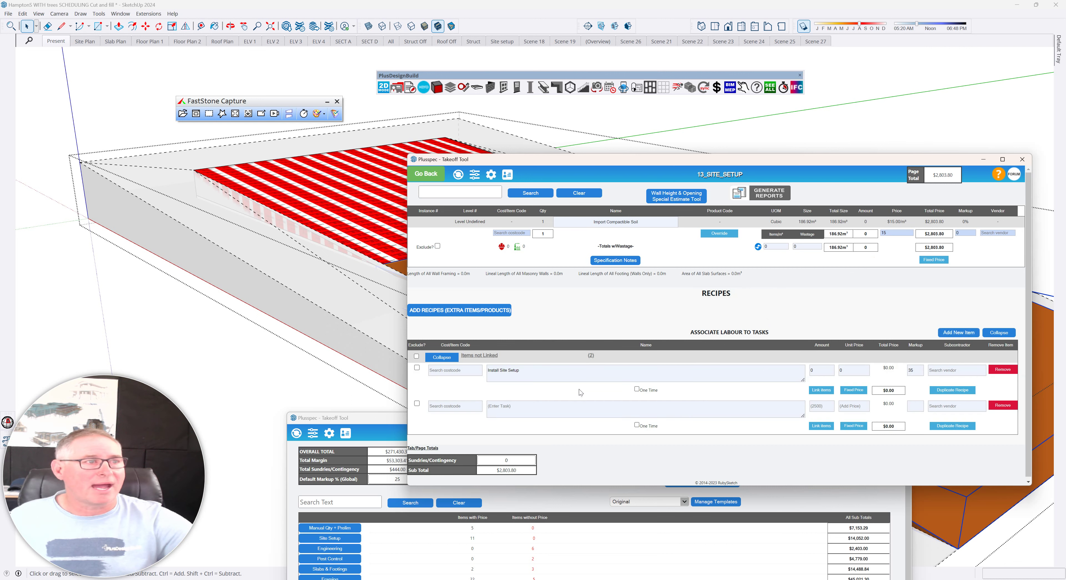
left_click(523, 410)
type("C")
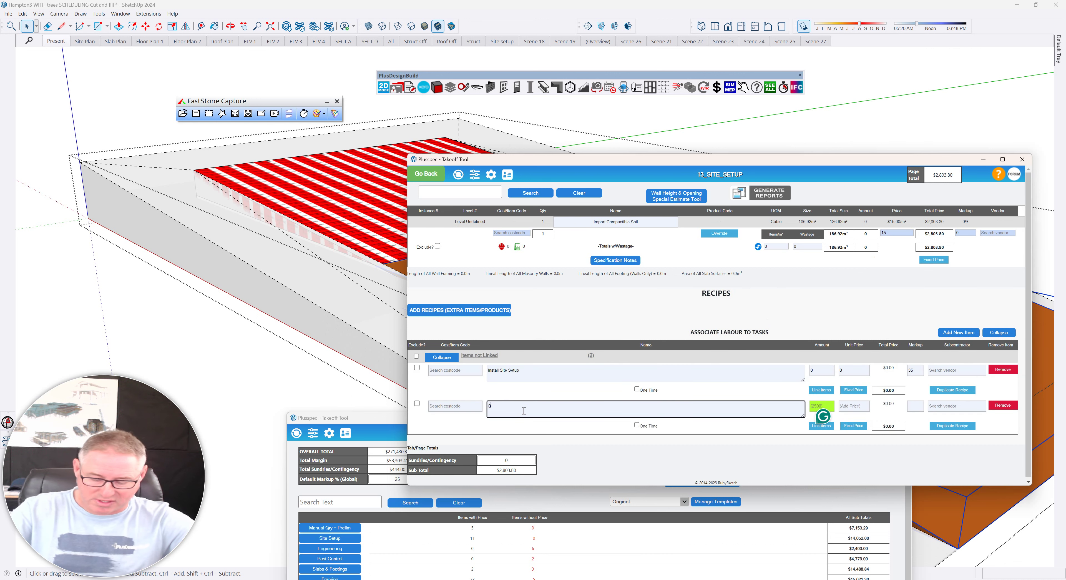
type("ompact fill")
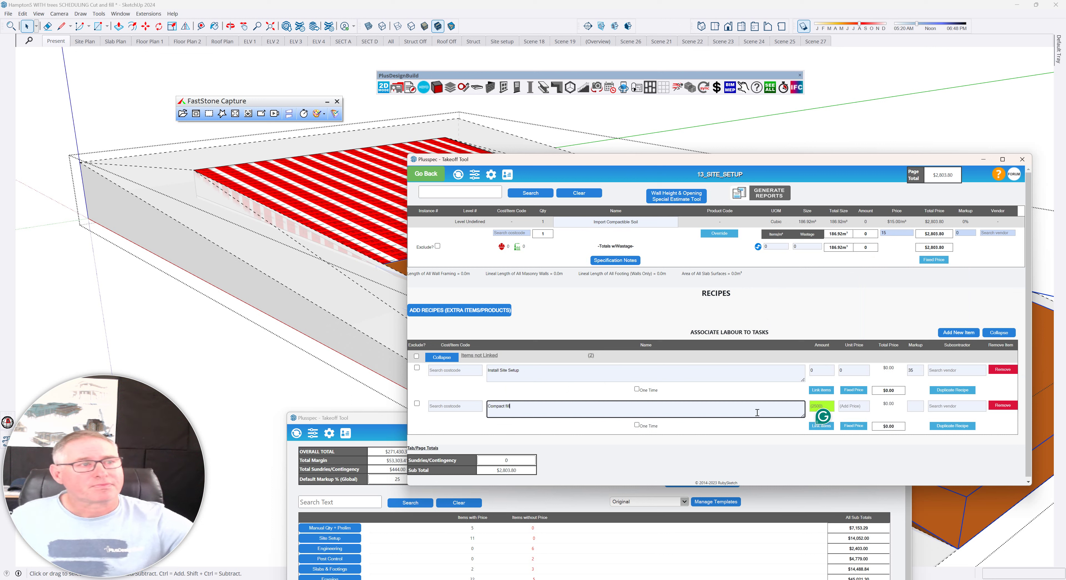
left_click(821, 426)
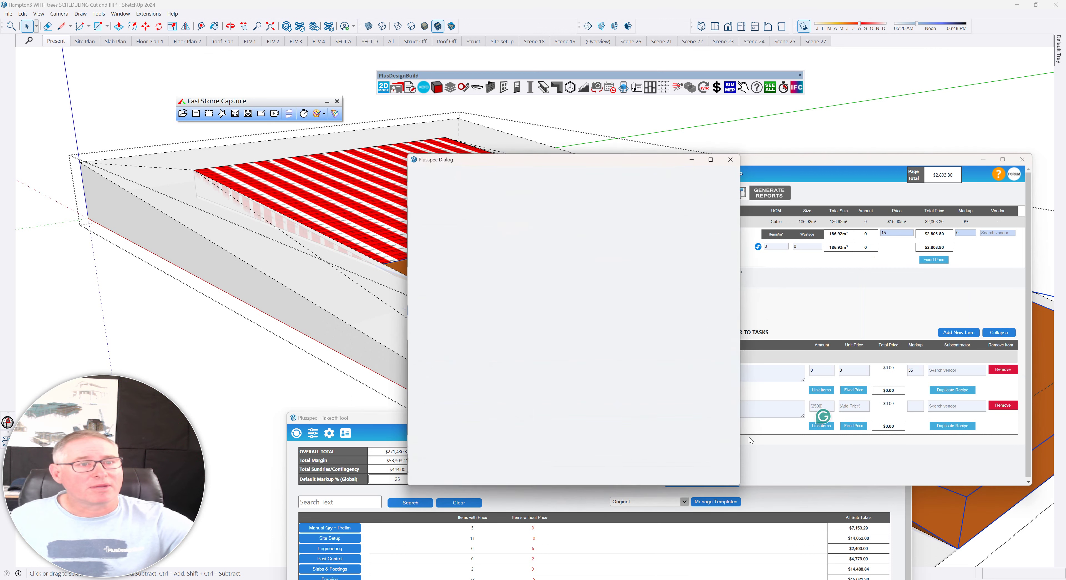
left_click(586, 307)
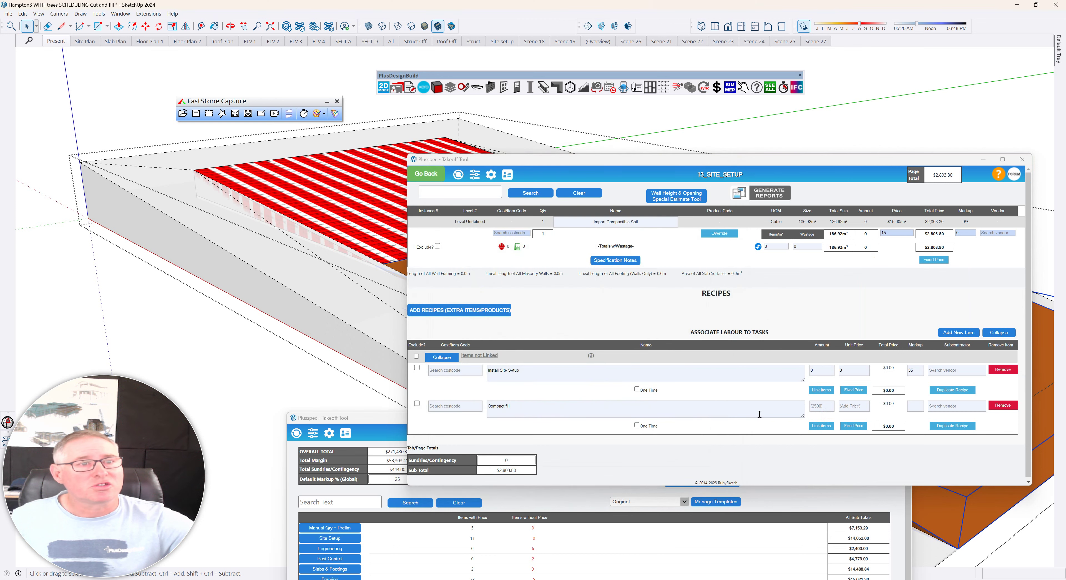
left_click(821, 426)
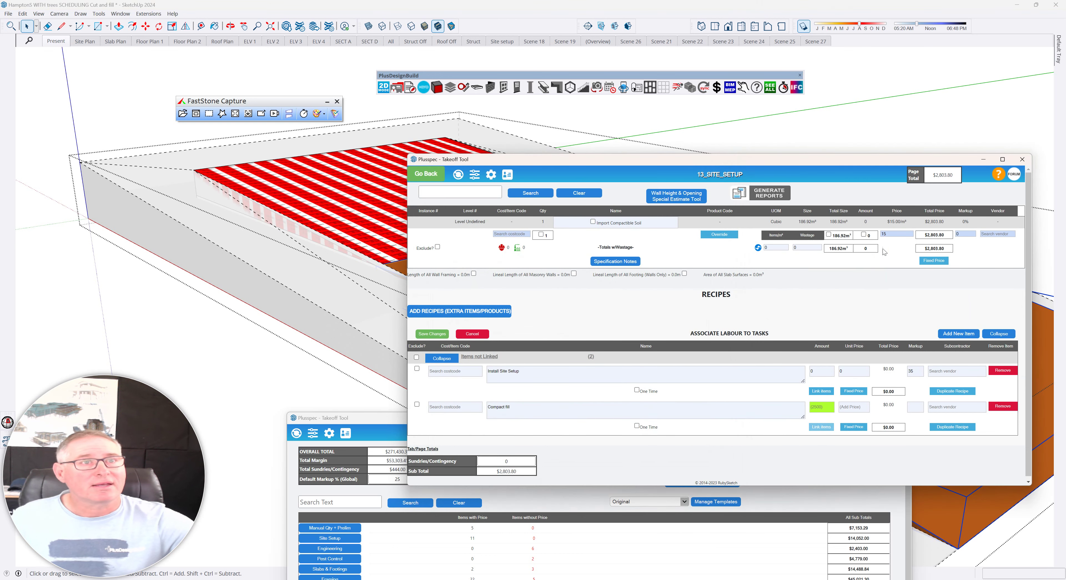
left_click(829, 235)
left_click(438, 334)
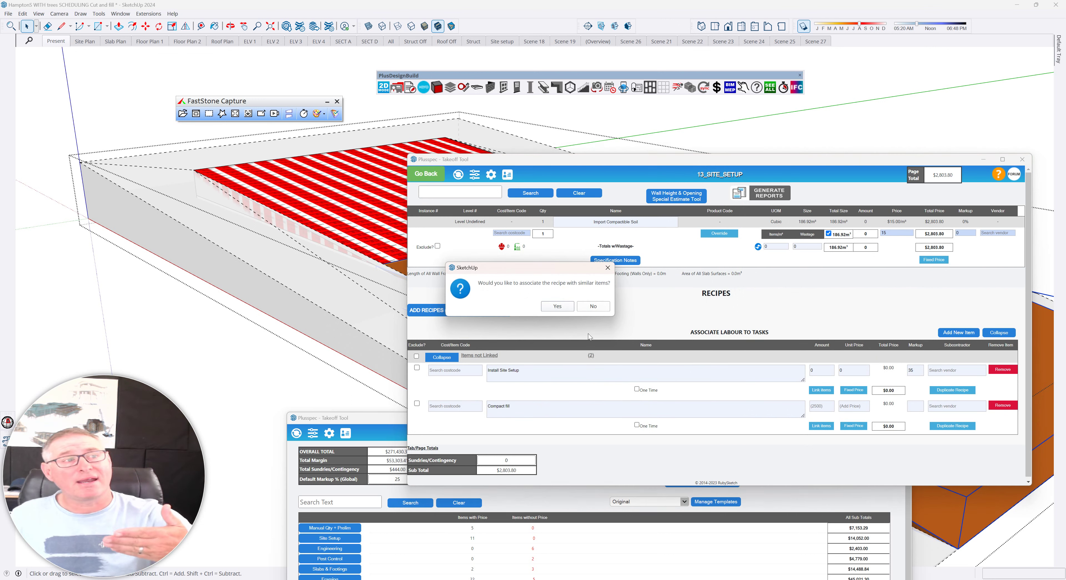
left_click(593, 306)
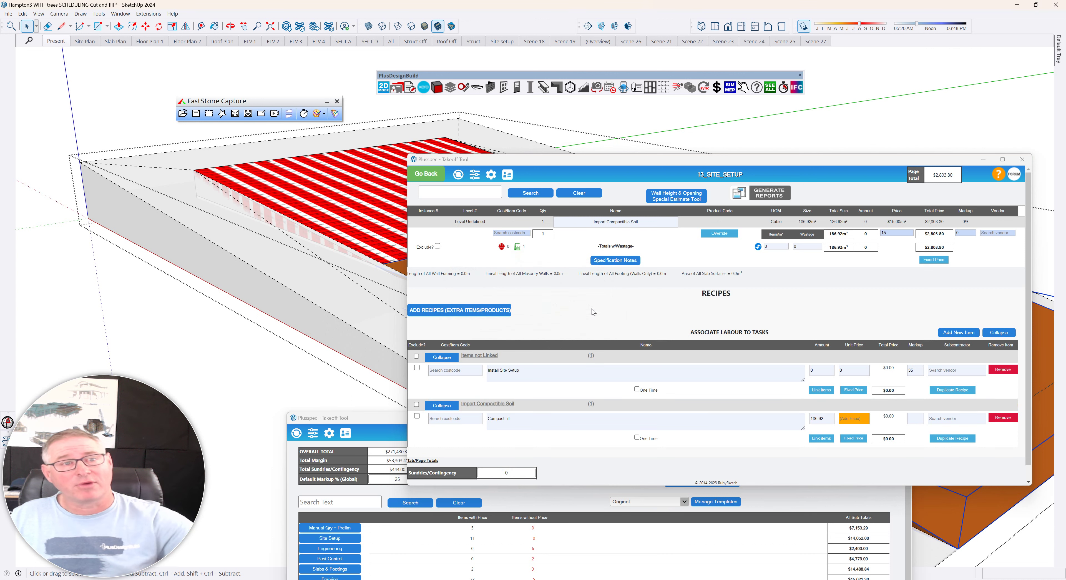
Set the Compact fill unit price to 15 per m³ and return to the summary.
left_click(855, 419)
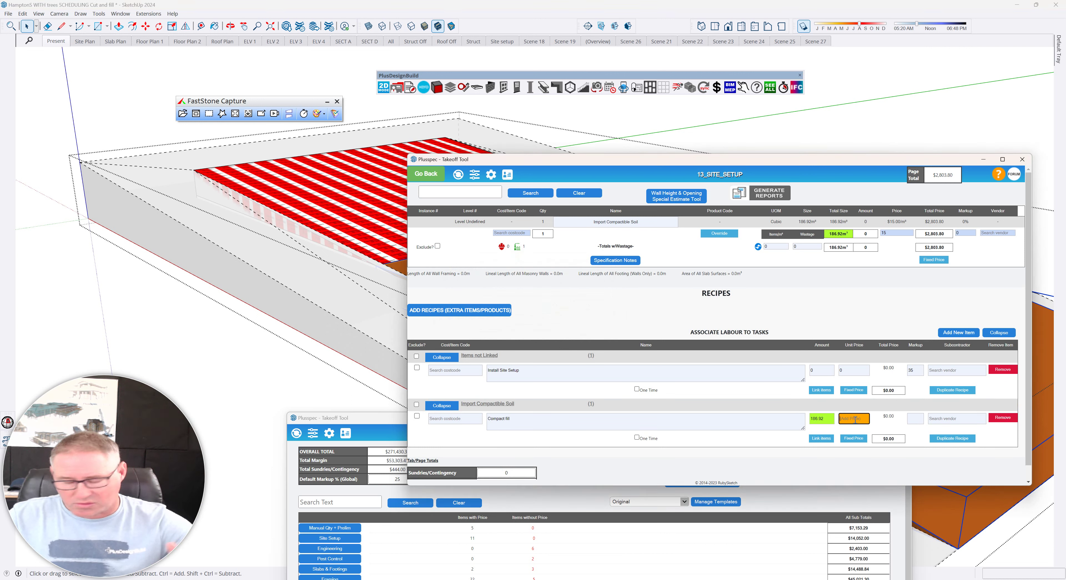
type("15")
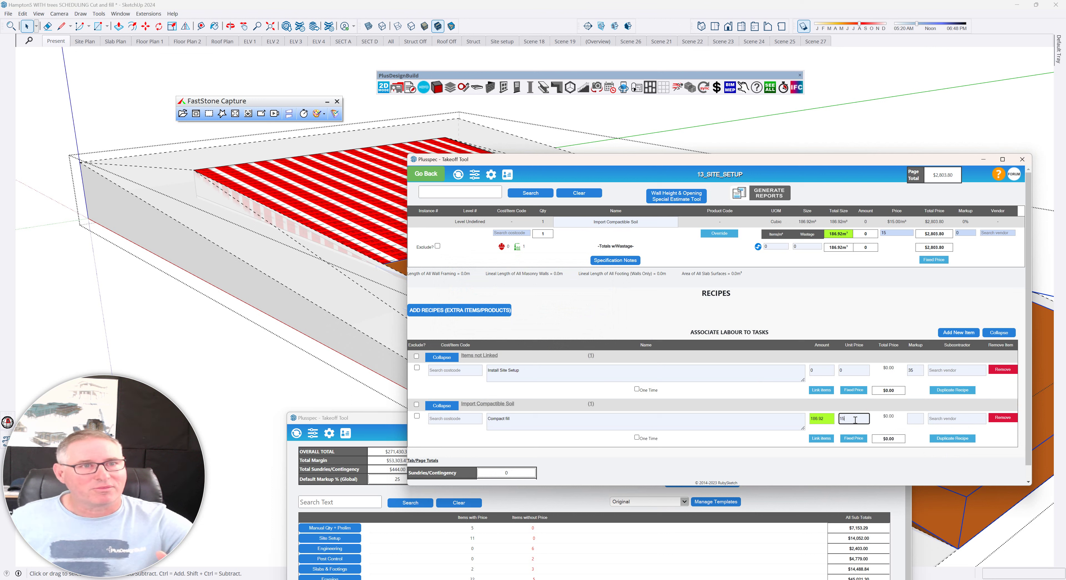
key("Return")
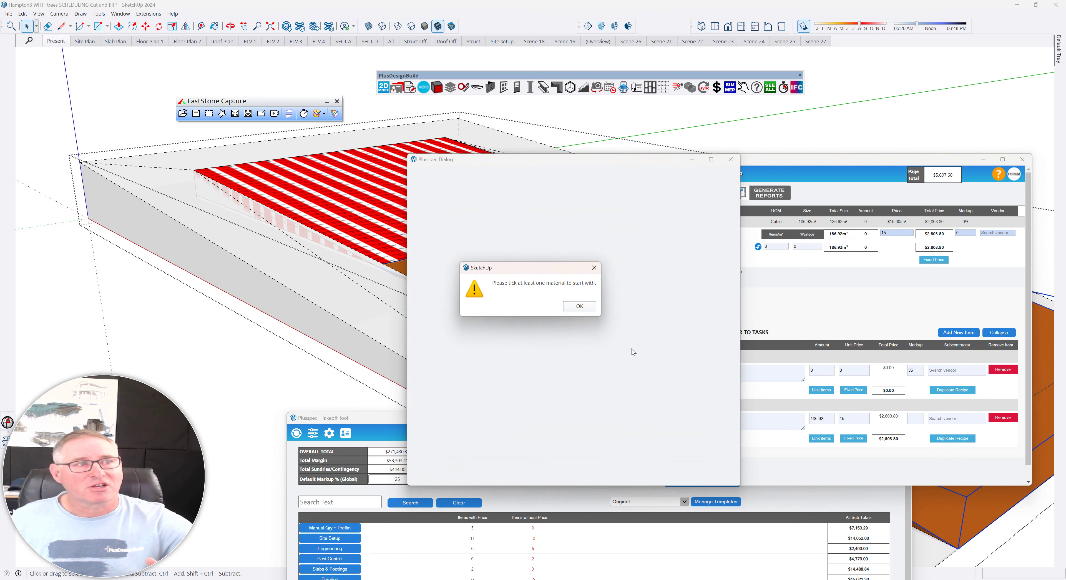
left_click(581, 307)
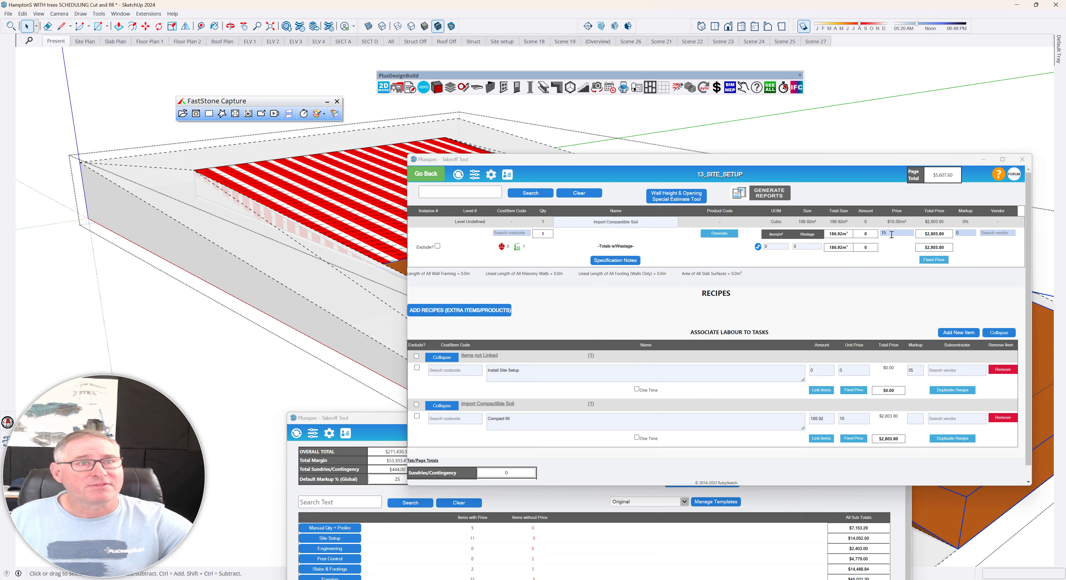
left_click(428, 174)
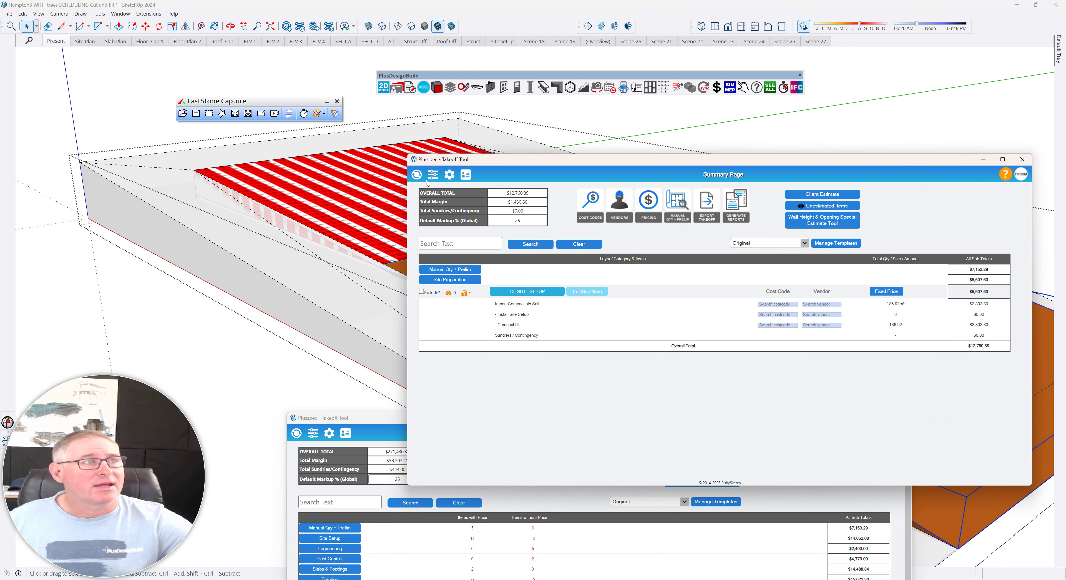
In the full takeoff, price the 240x70 H2 Timber Structural beam under Framing > 17_BEAMS/PLATES at $42 per metre.
left_click(1023, 160)
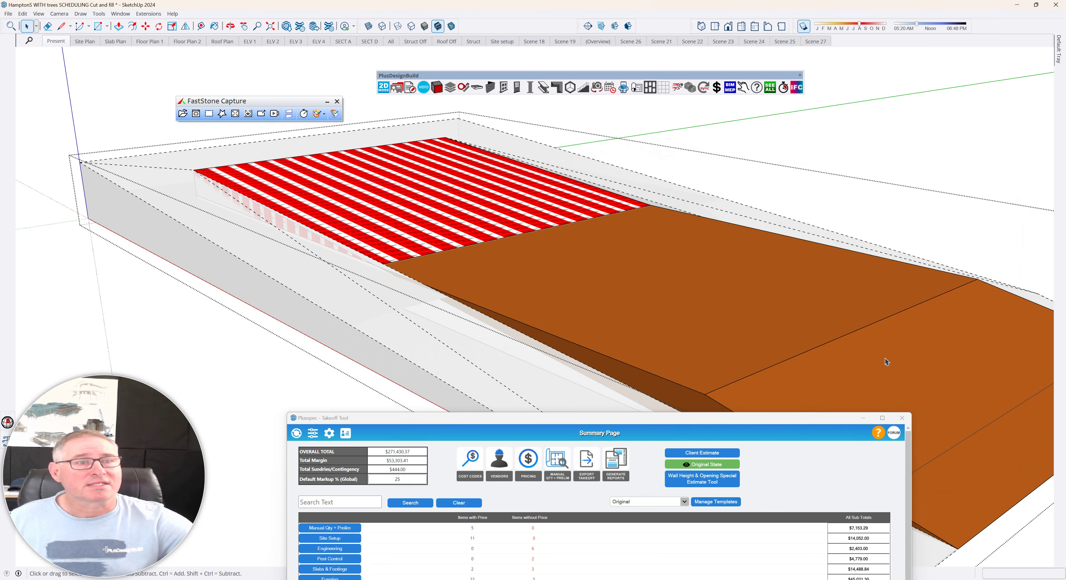
left_click_drag(796, 418, 782, 187)
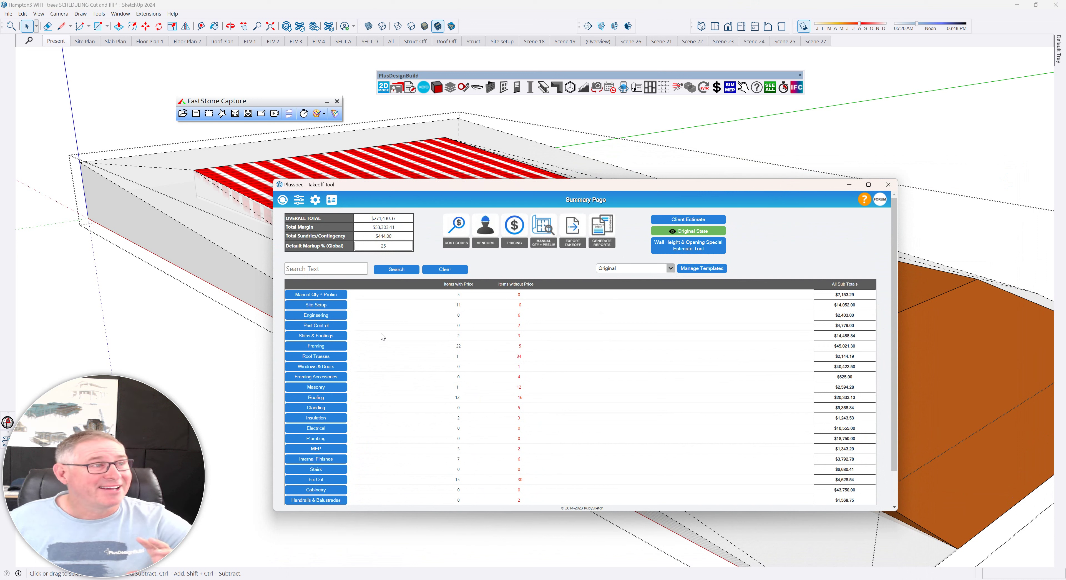
left_click(335, 347)
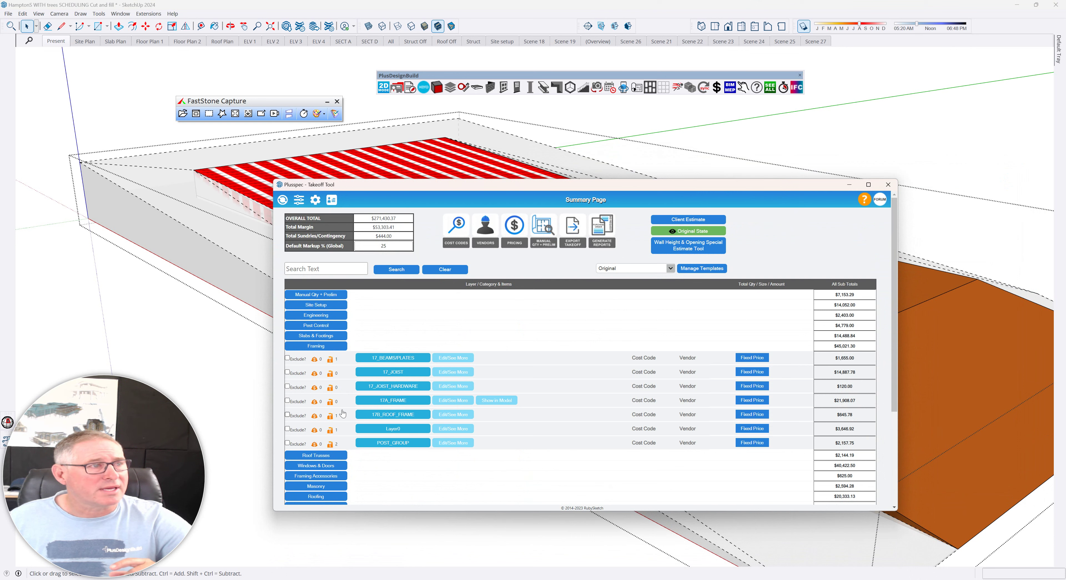
left_click(449, 358)
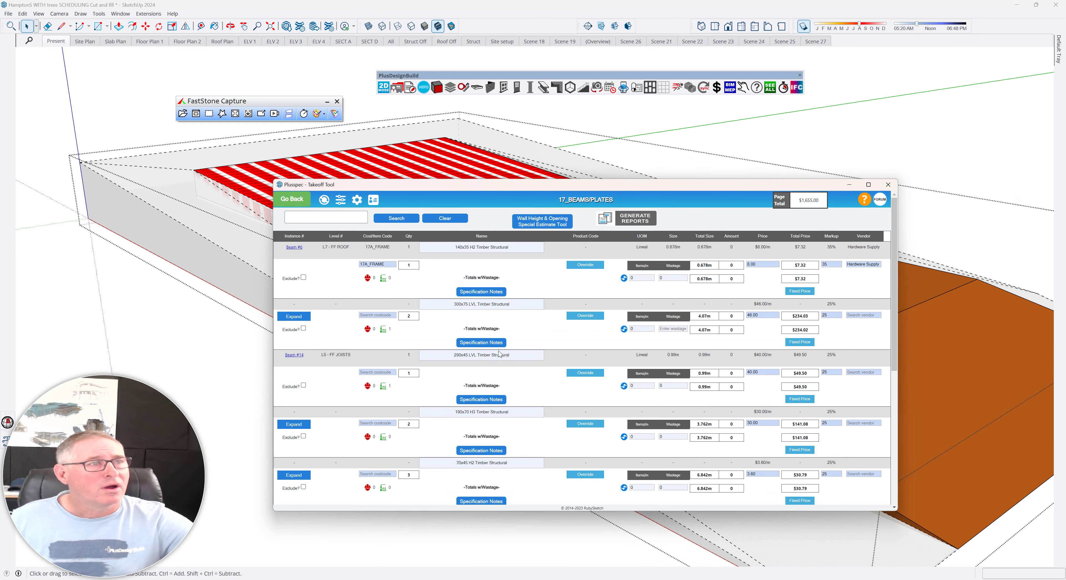
scroll(545, 345, "down", 3)
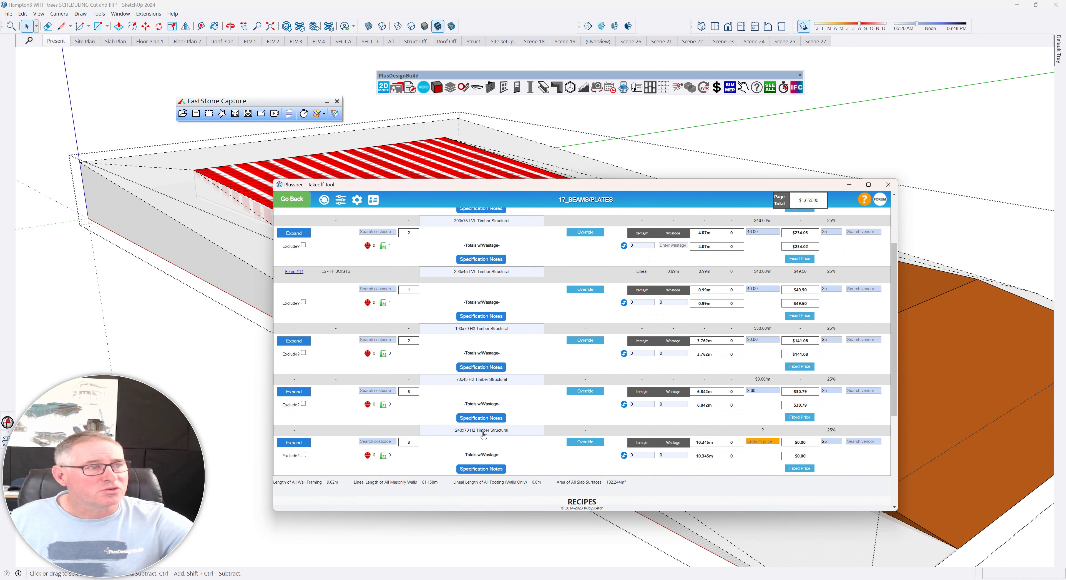
left_click(762, 442)
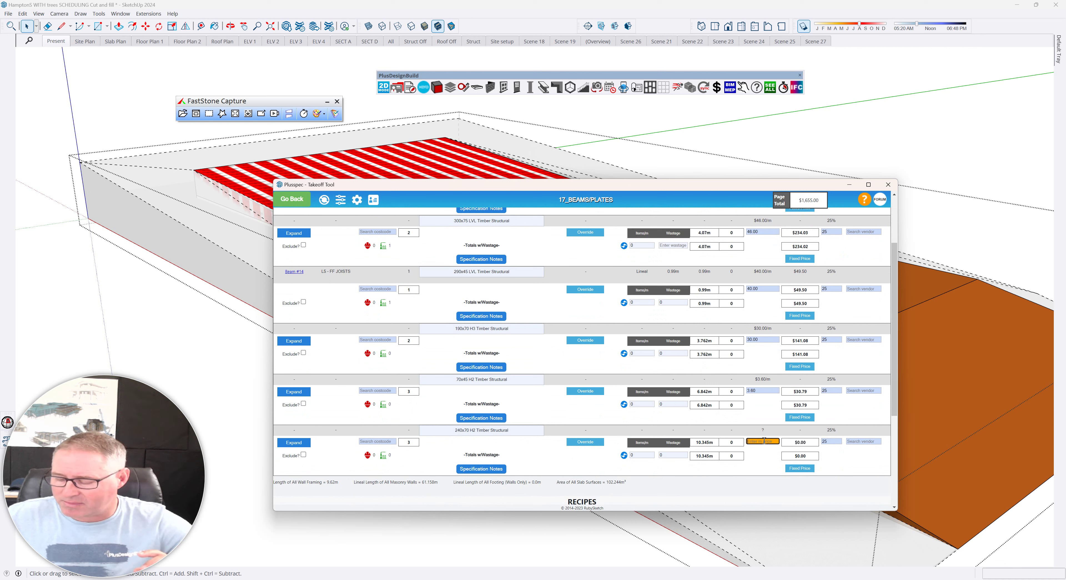
type("42")
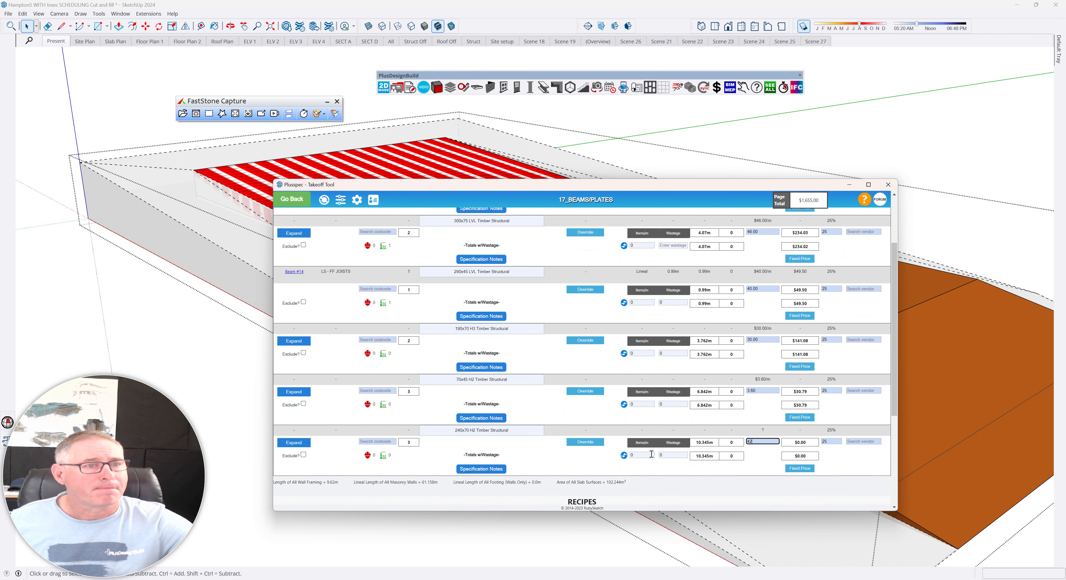
key("Return")
left_click(292, 199)
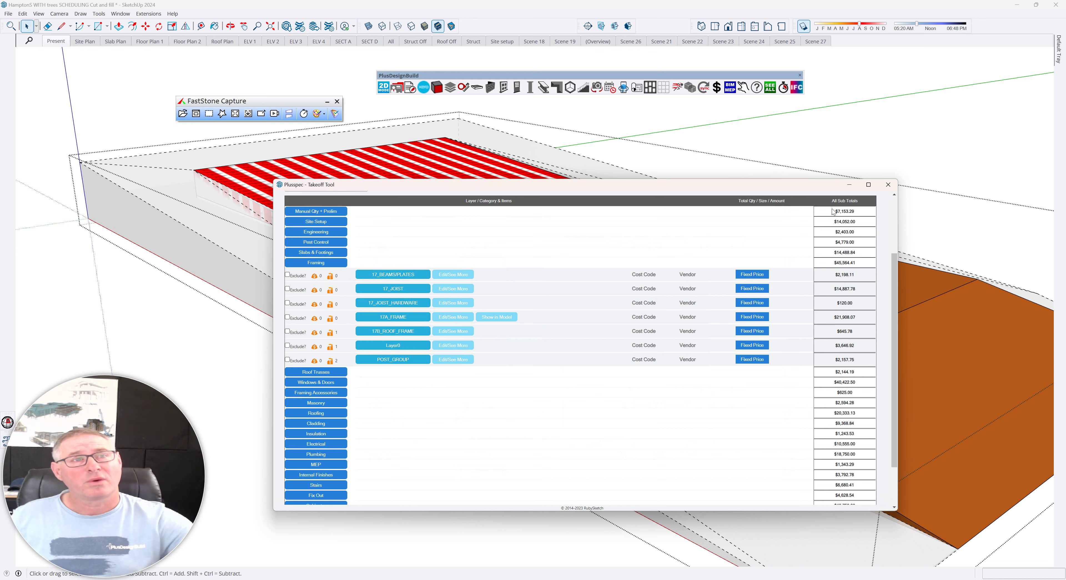
Generate a selection-only takeoff for the red crane and expand Roof Trusses.
left_click(886, 189)
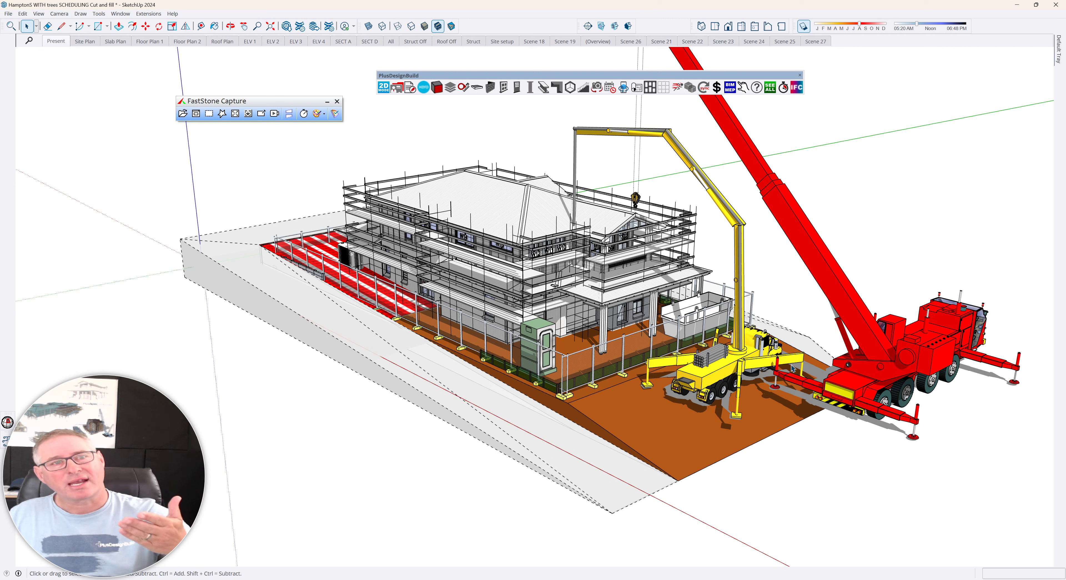
right_click(854, 316)
mouse_move(930, 543)
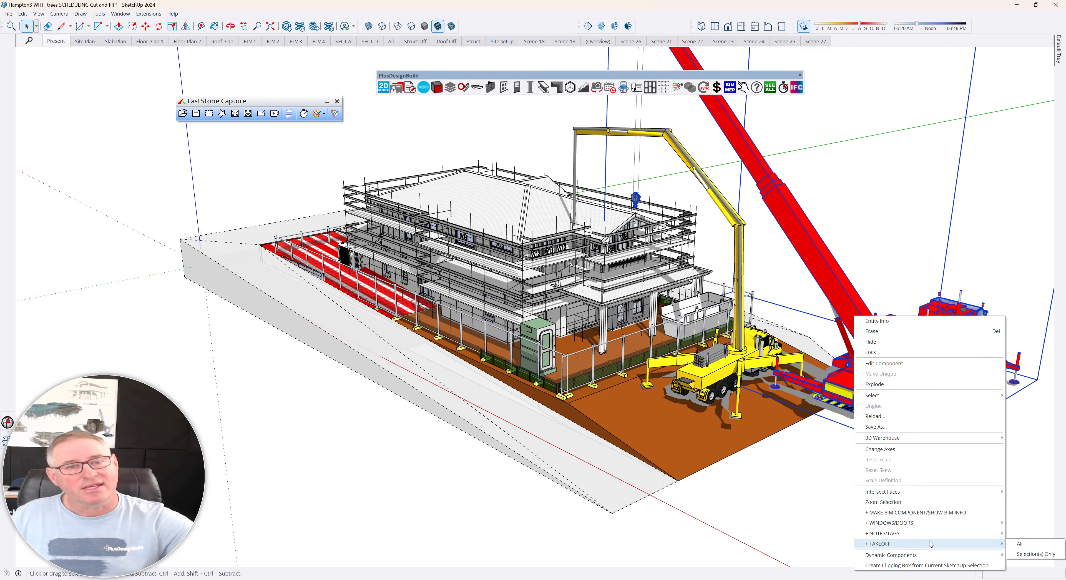
left_click(1018, 553)
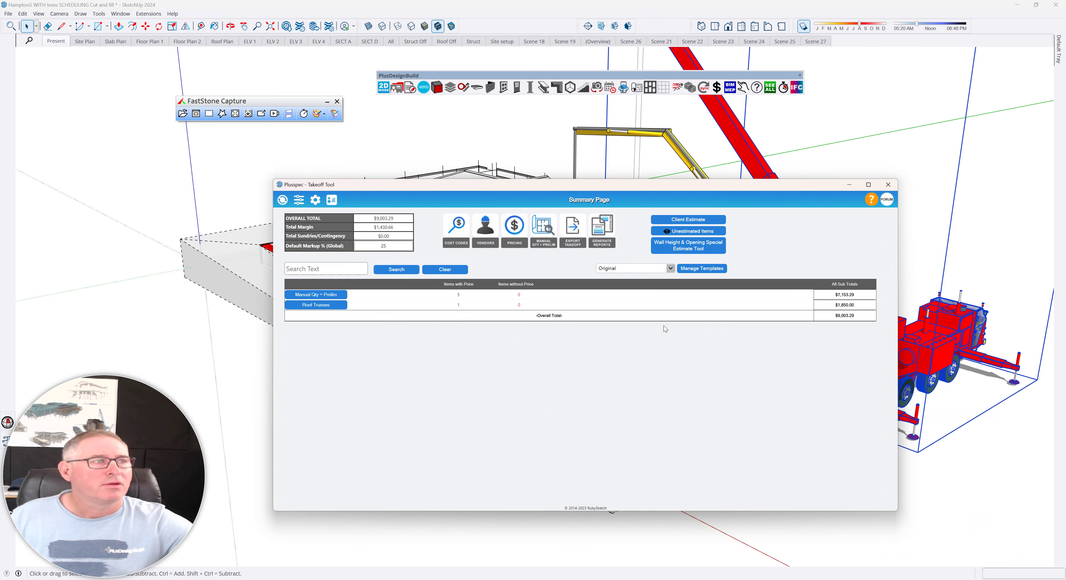
left_click(323, 304)
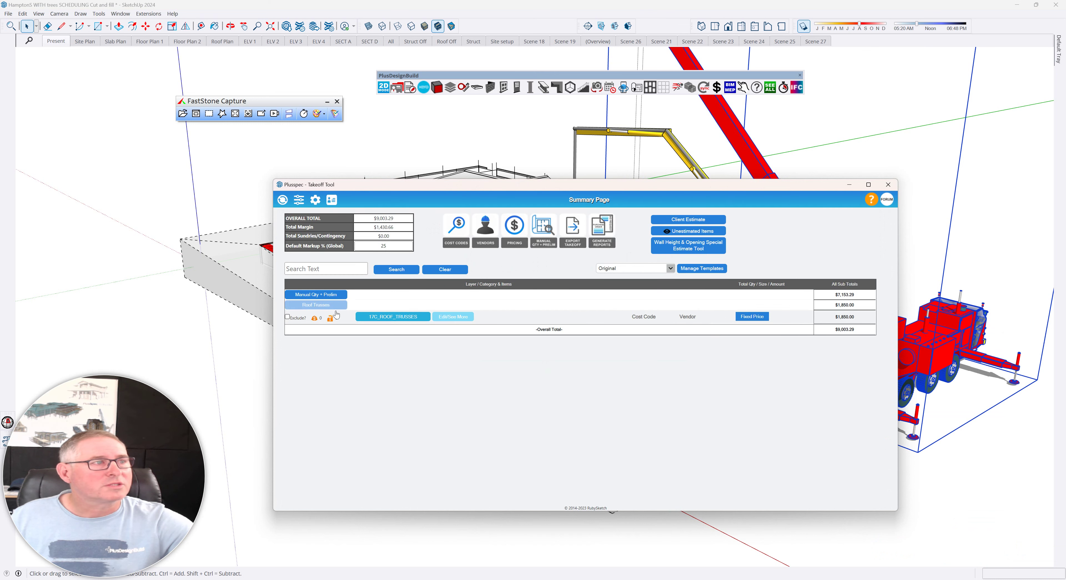
Search the takeoff for 'crane' to confirm Crane Hire at $1,850.00, then clear and close it.
left_click(312, 269)
type("c")
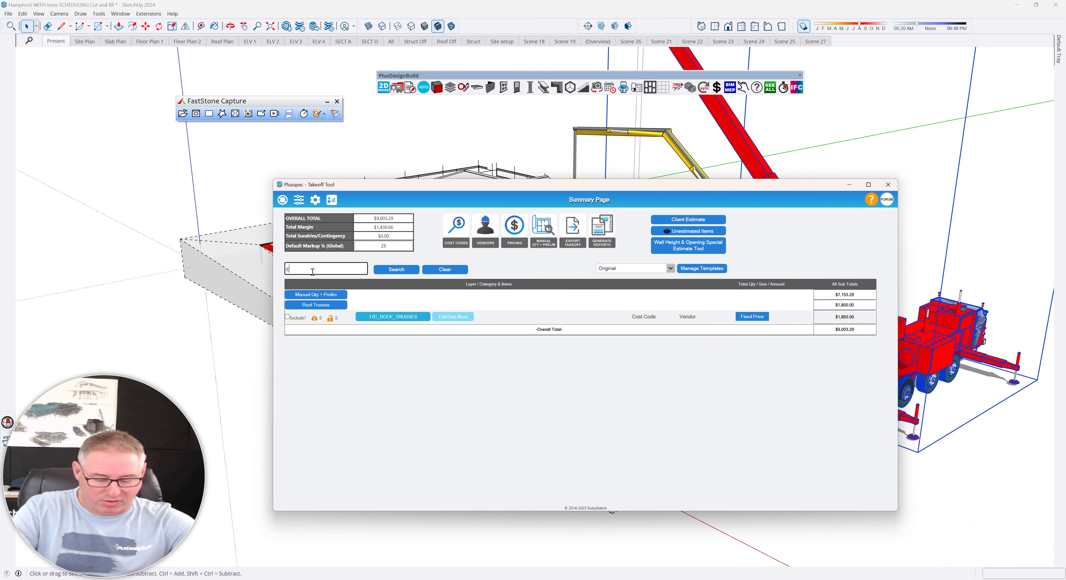
type("rane")
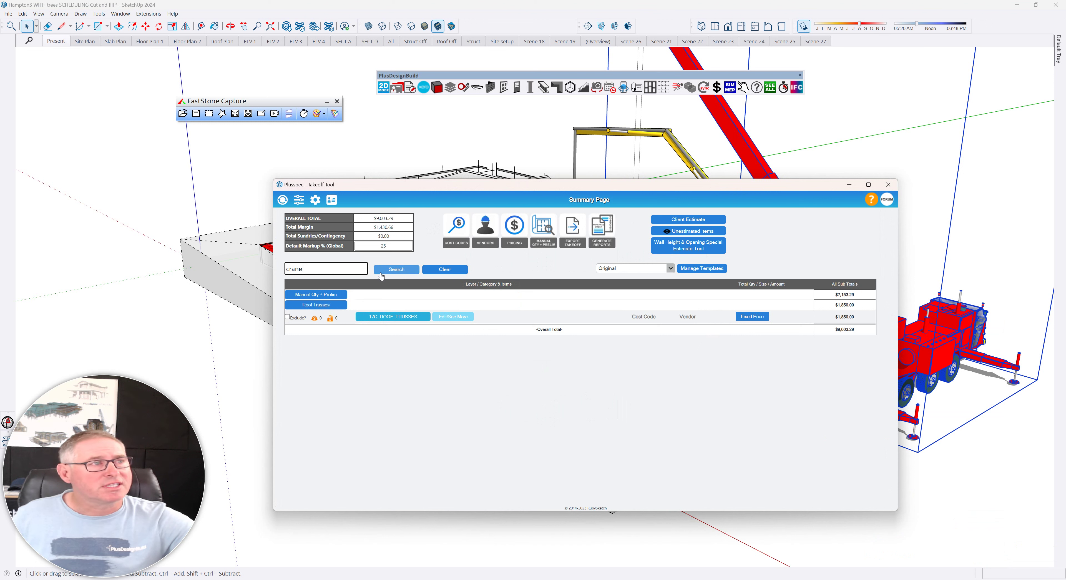
left_click(382, 273)
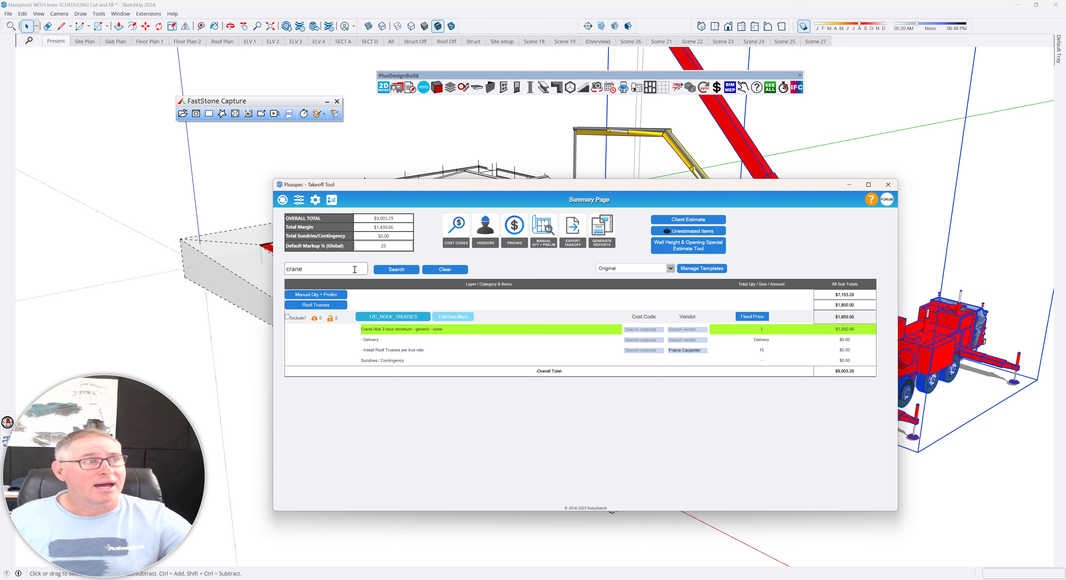
left_click(433, 274)
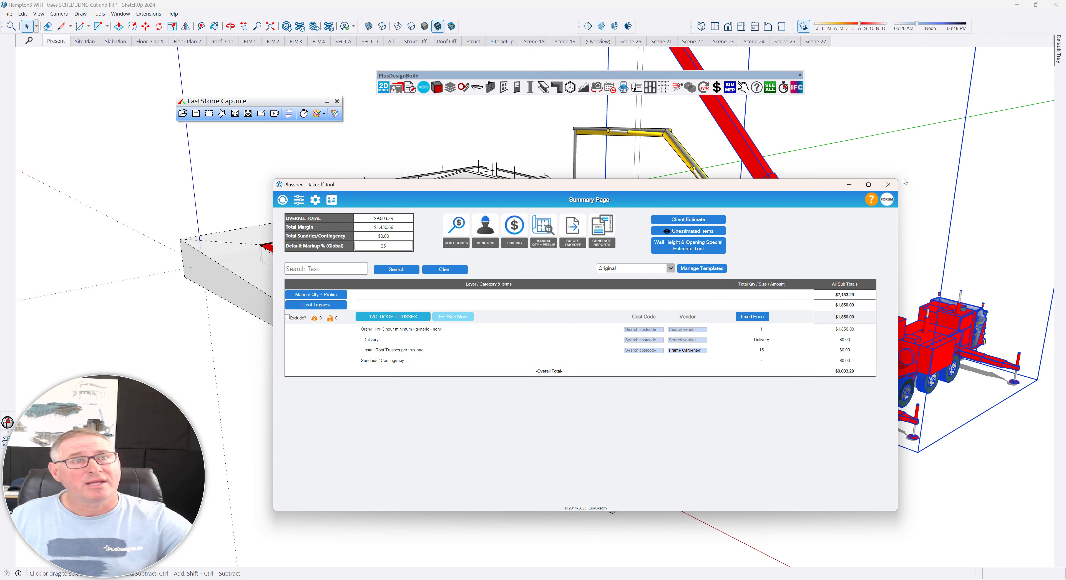
left_click(889, 184)
scroll(670, 330, "down", 3)
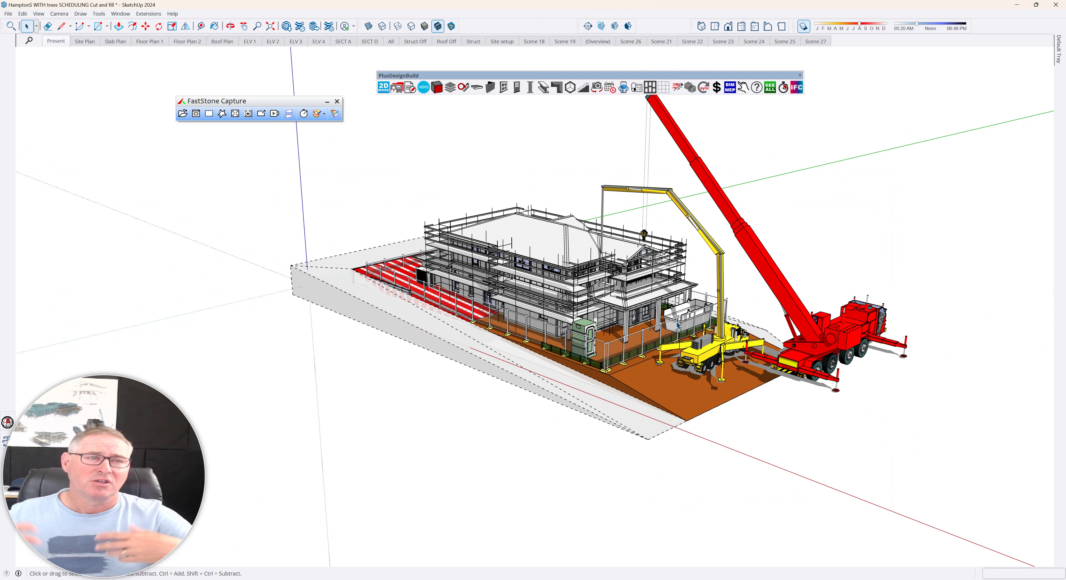
Regenerate the whole-model takeoff and toggle the Stairs group's 5344.3 fixed price off and back on.
left_click(410, 87)
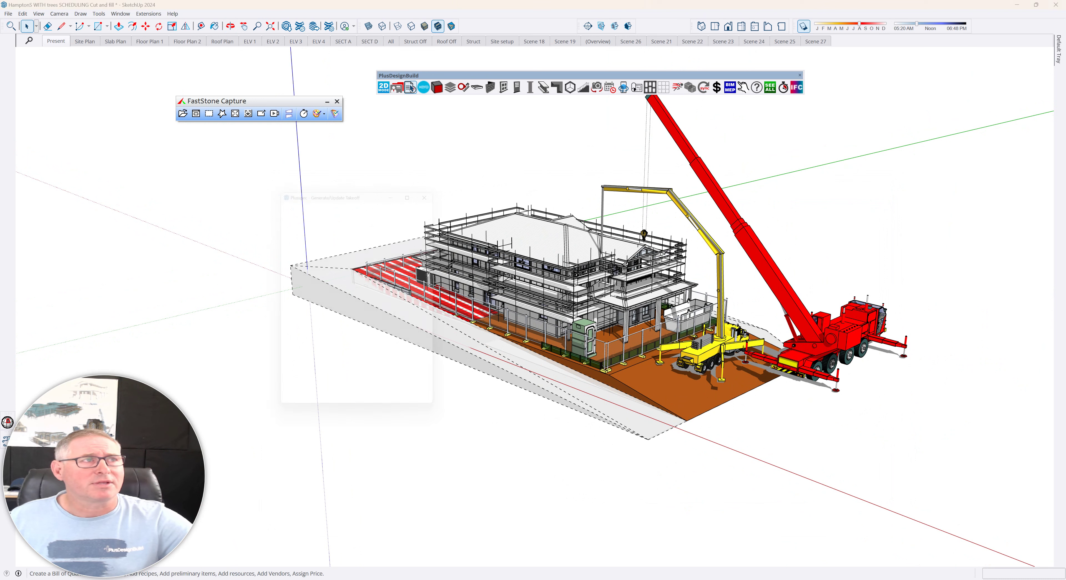
left_click(333, 400)
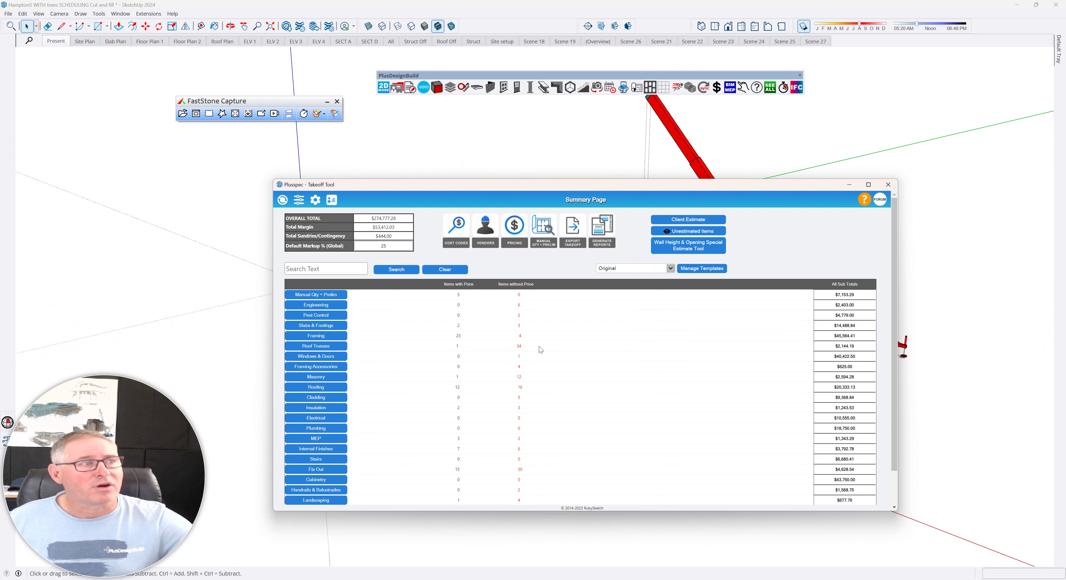
scroll(540, 349, "down", 2)
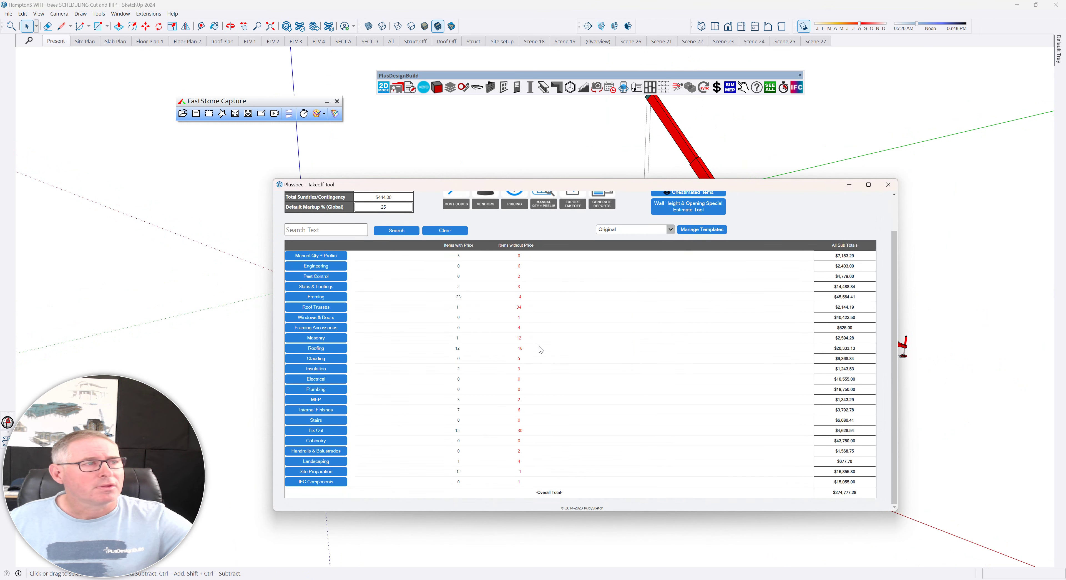
left_click(319, 419)
left_click(767, 434)
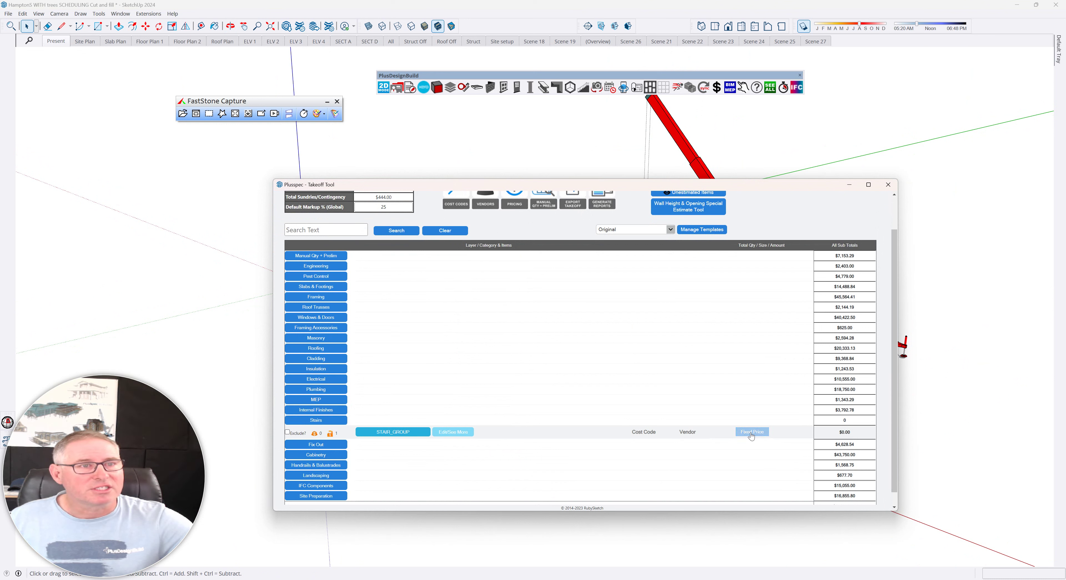
left_click(751, 433)
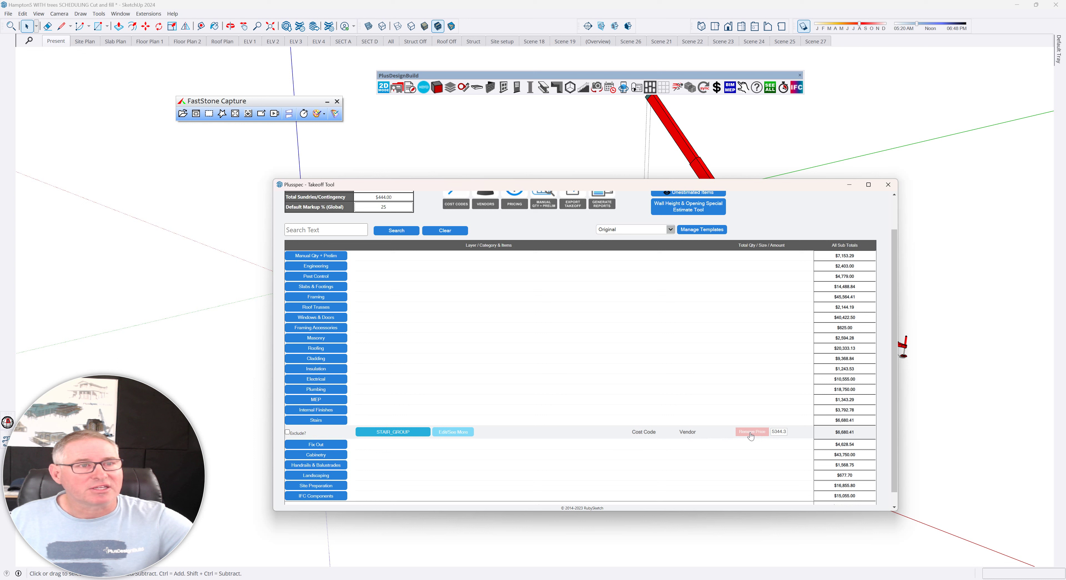
left_click(787, 432)
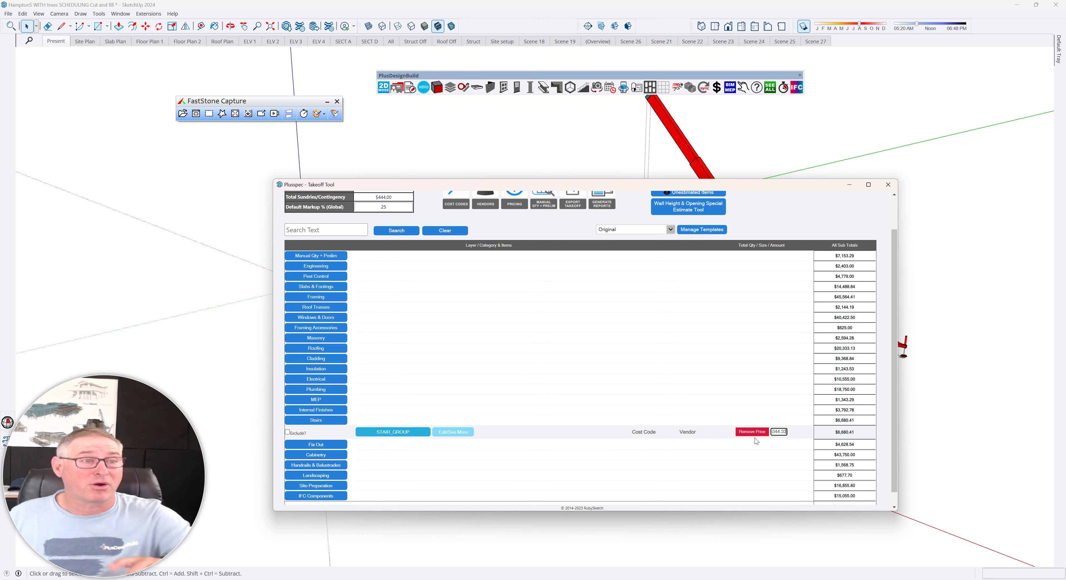
Price the L-Shape Staircase at $4,444 and remove the Stairs fixed price, giving Stairs $5,555.00.
left_click(457, 432)
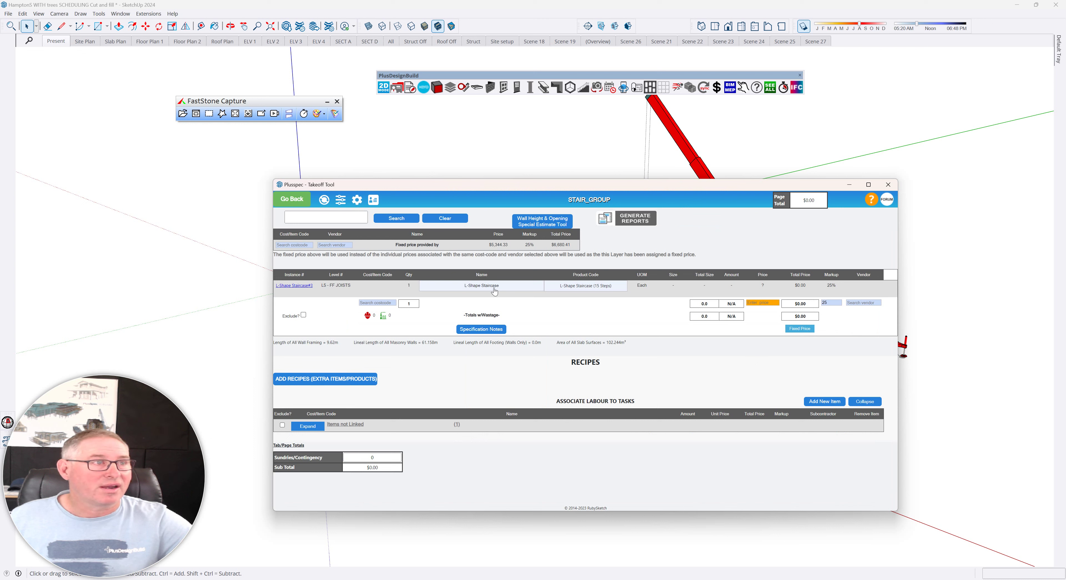
left_click(760, 304)
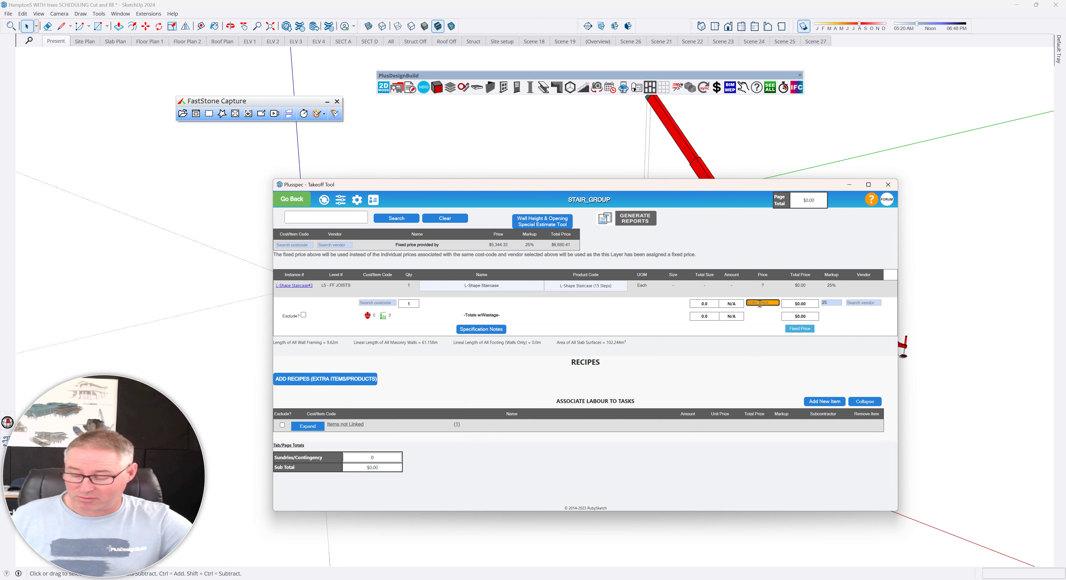
type("4444")
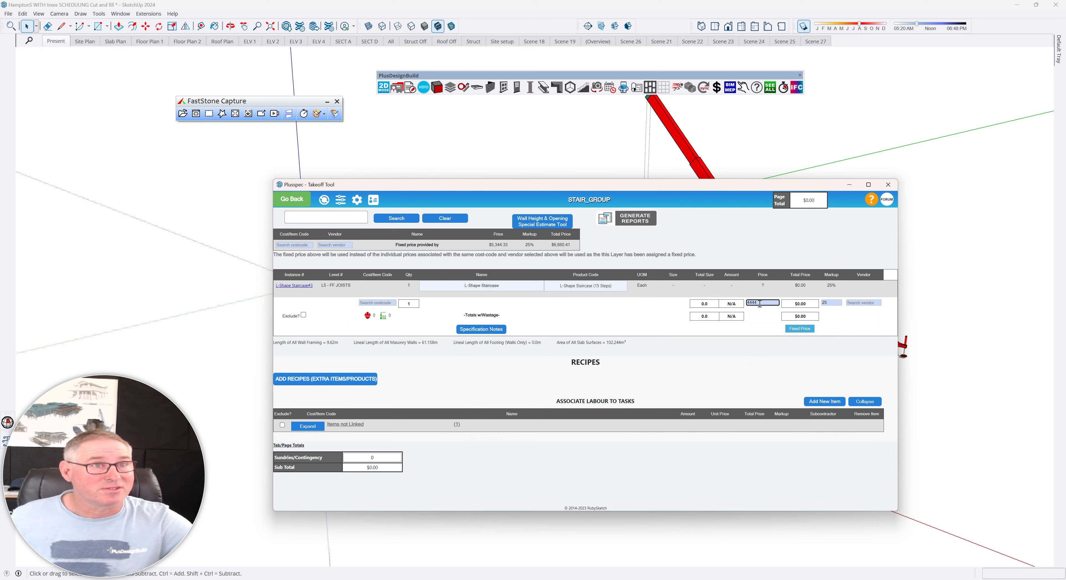
left_click(759, 323)
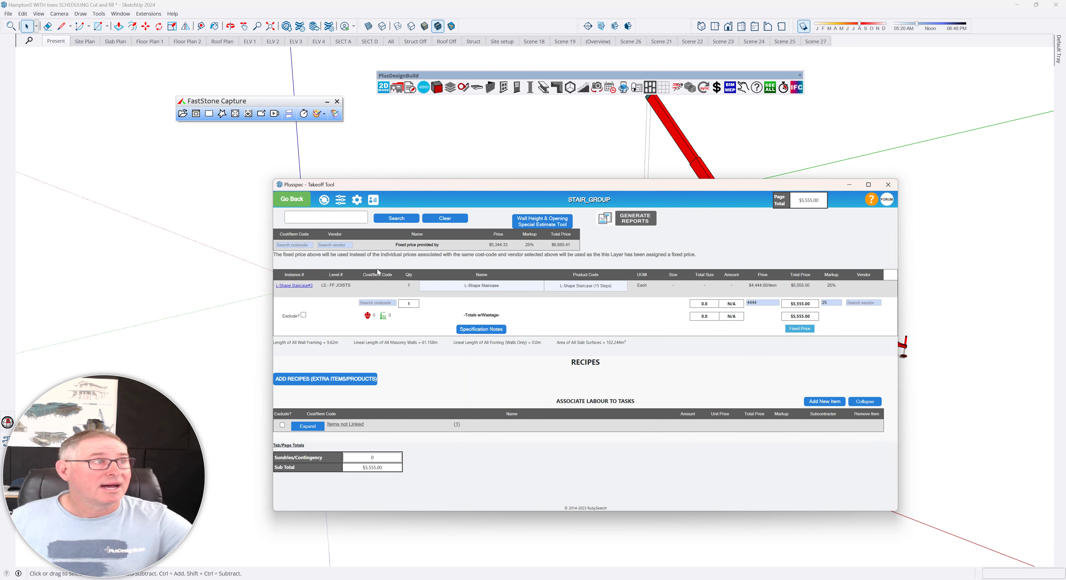
left_click(295, 206)
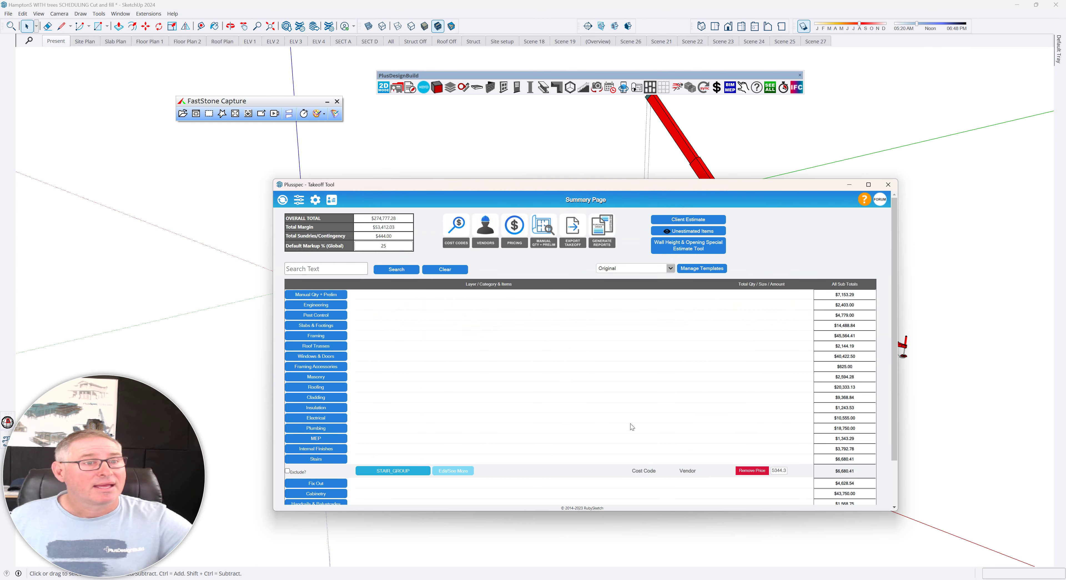
left_click(737, 471)
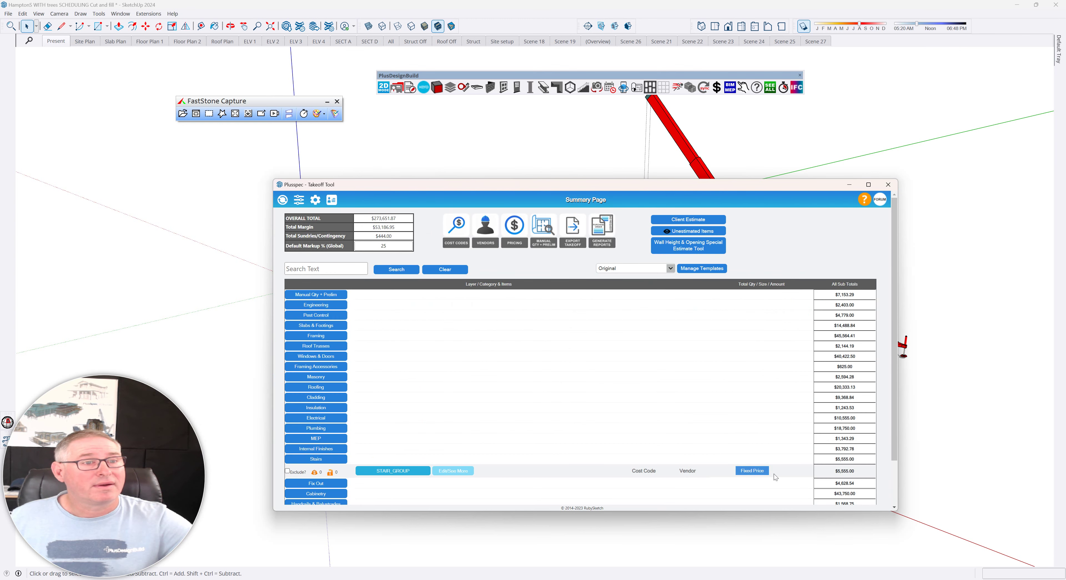